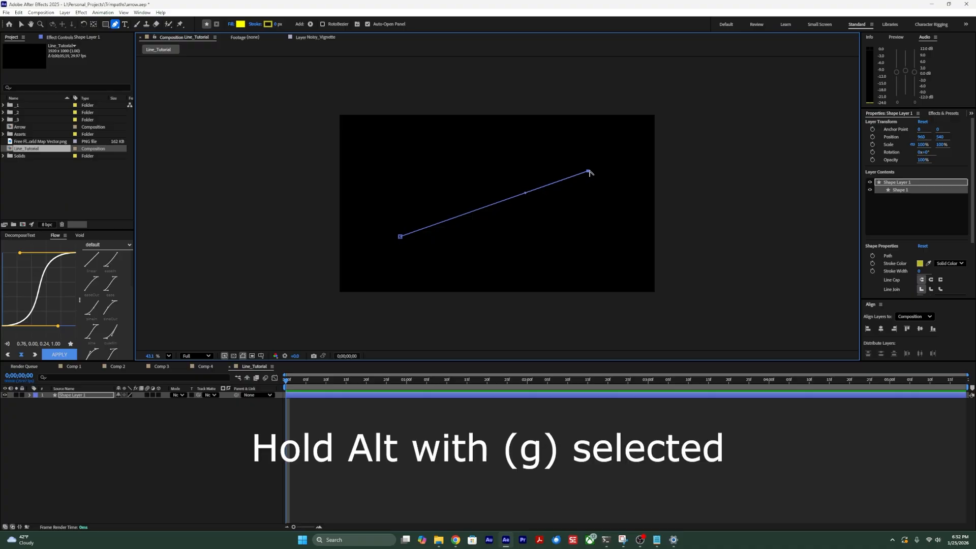
Bend the straight line into an upward arc from its upper end point and set the shape's fill to none.
{"action": "left_click_drag", "start_coordinate": [588, 171], "coordinate": [487, 174]}
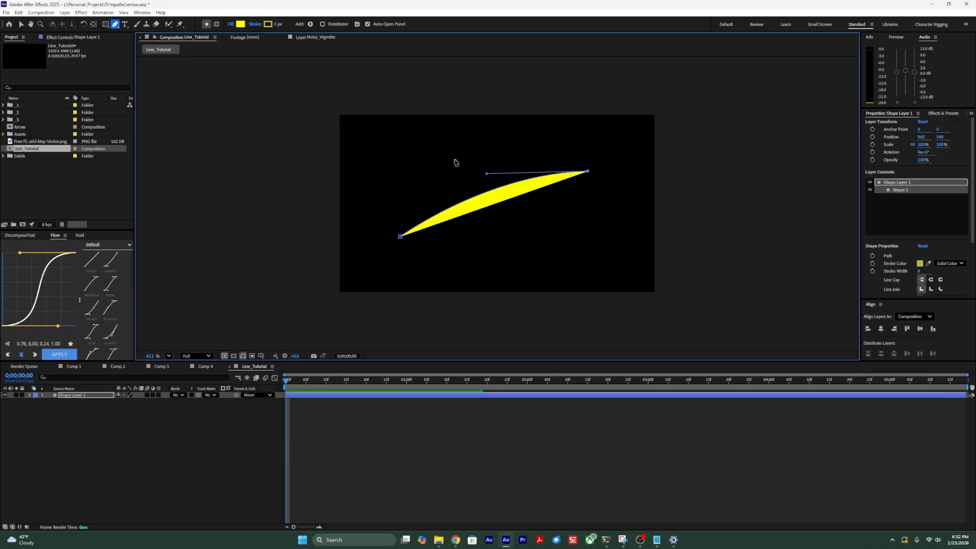
{"action": "left_click", "coordinate": [240, 25], "text": "alt"}
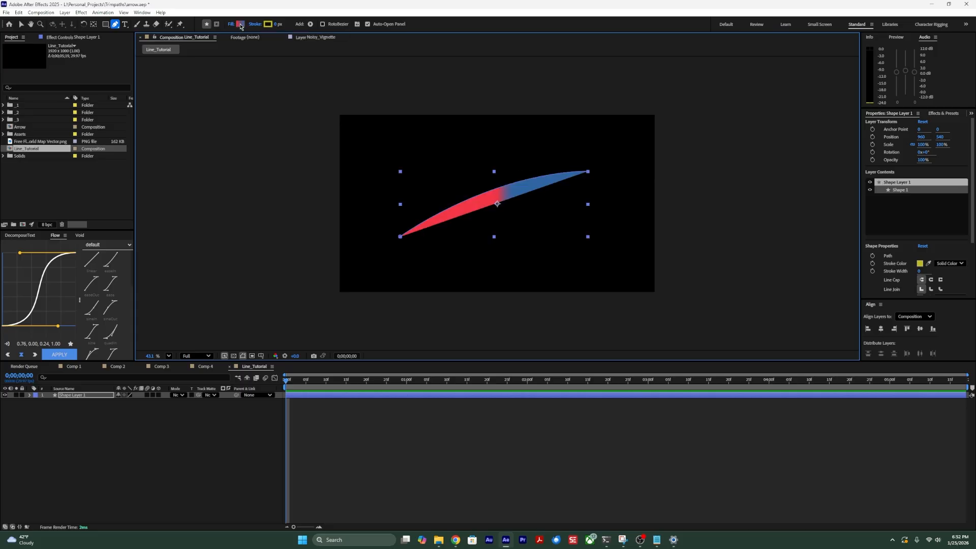
{"action": "left_click", "coordinate": [240, 25], "text": "alt"}
{"action": "left_click", "coordinate": [240, 24], "text": "alt"}
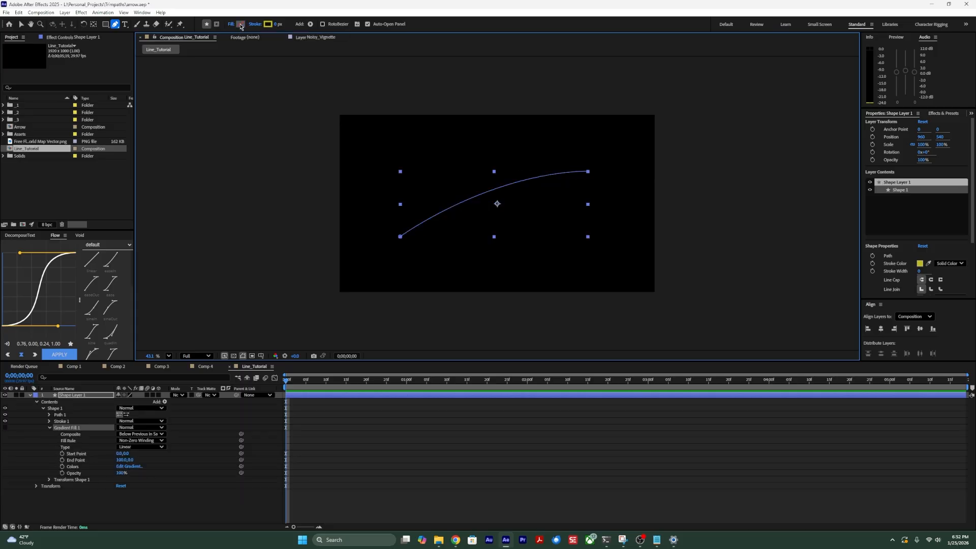
Set the curved line's stroke width to 15 px and its stroke color to bright yellow FFFC00.
{"action": "left_click_drag", "start_coordinate": [276, 25], "coordinate": [286, 25]}
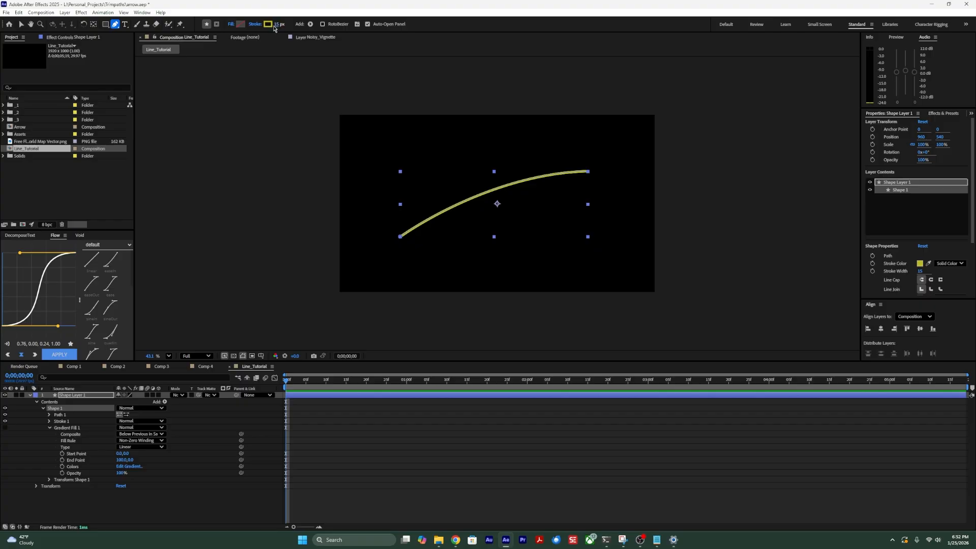
{"action": "left_click", "coordinate": [268, 24]}
{"action": "left_click", "coordinate": [498, 222]}
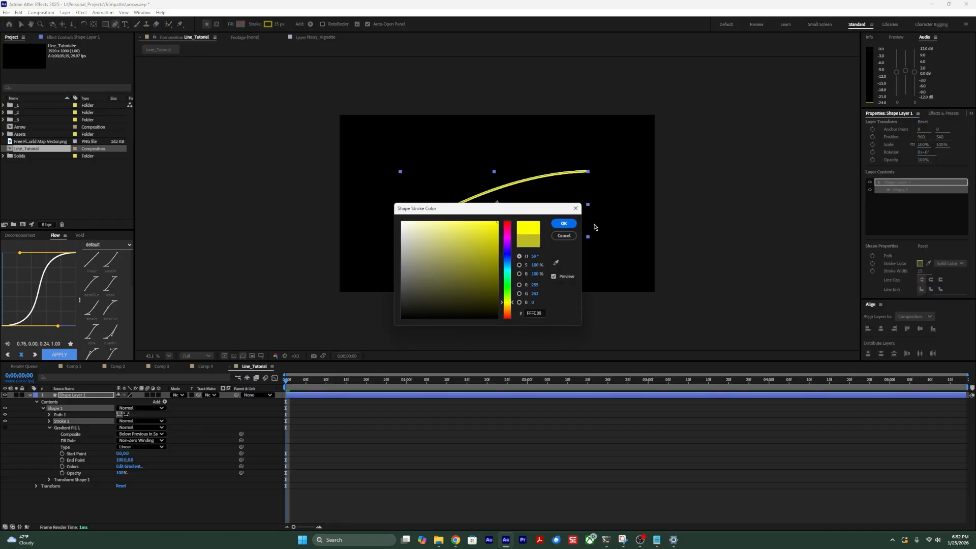
{"action": "left_click", "coordinate": [563, 223]}
{"action": "left_click", "coordinate": [207, 513]}
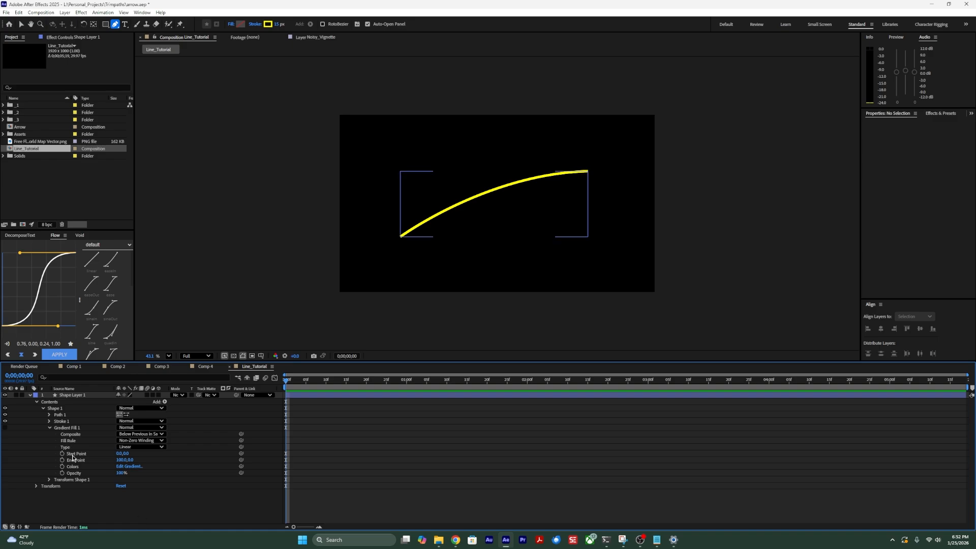
Set the stroke's line join to Round Join and its line cap to Round Cap.
{"action": "left_click", "coordinate": [49, 421]}
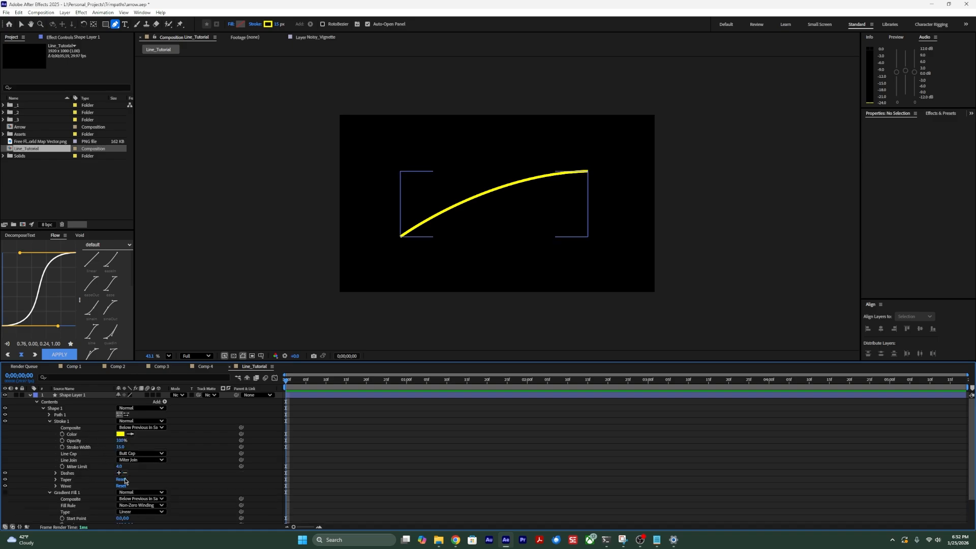
{"action": "left_click", "coordinate": [144, 460]}
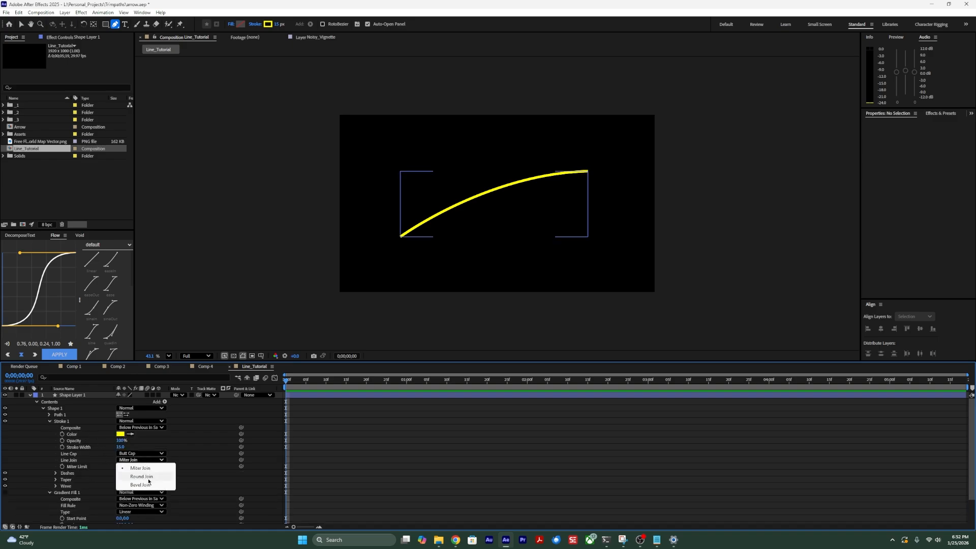
{"action": "left_click", "coordinate": [144, 476]}
{"action": "left_click", "coordinate": [151, 454]}
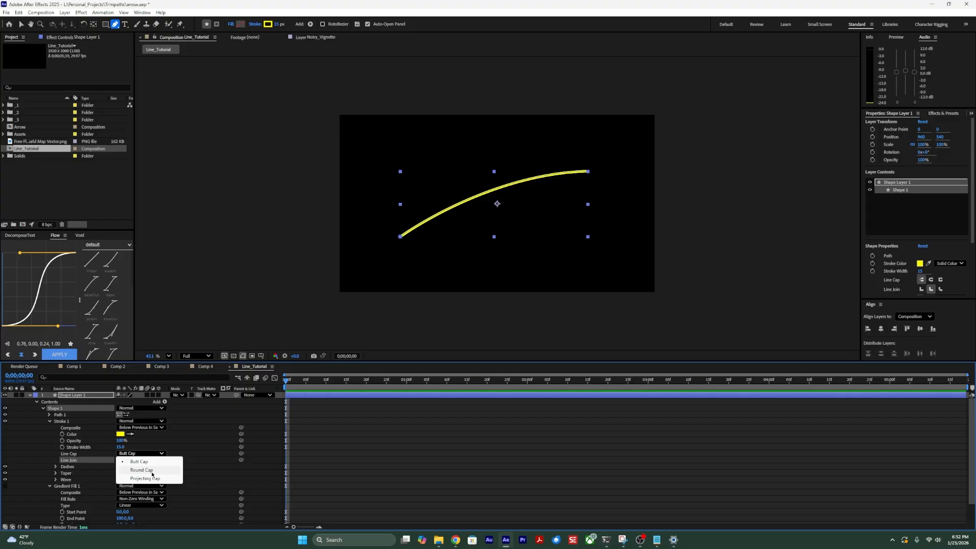
{"action": "left_click", "coordinate": [142, 471]}
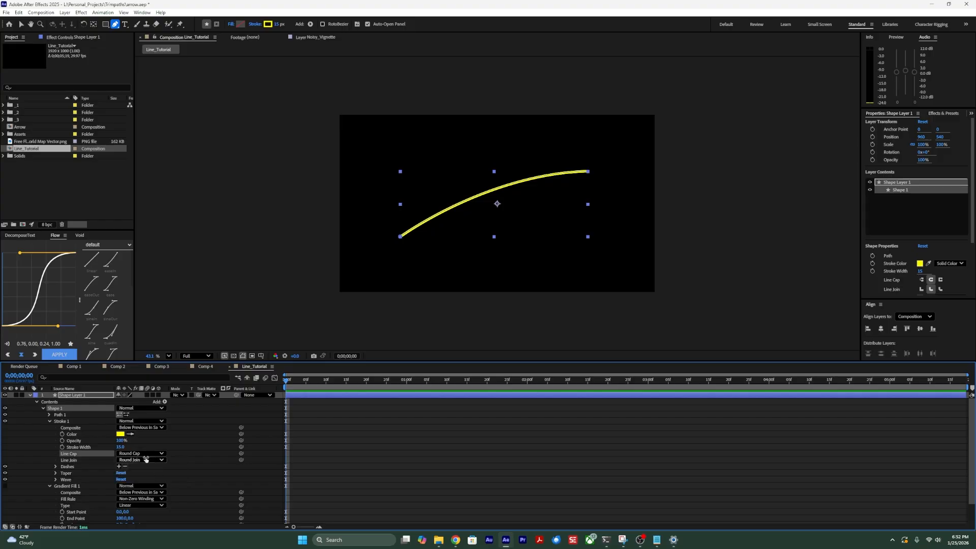
{"action": "left_click", "coordinate": [196, 431]}
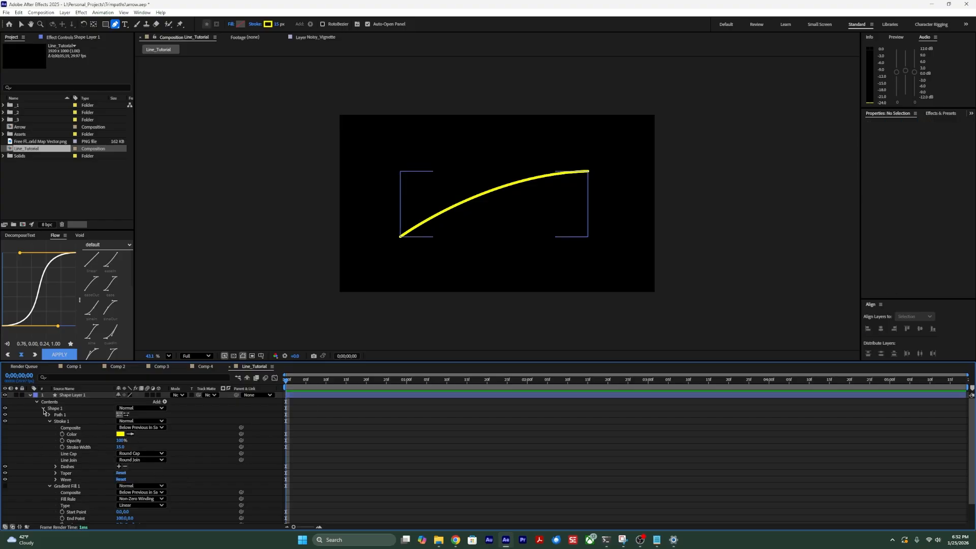
Add Trim Paths to the line's shape layer and expand its properties.
{"action": "left_click", "coordinate": [44, 408]}
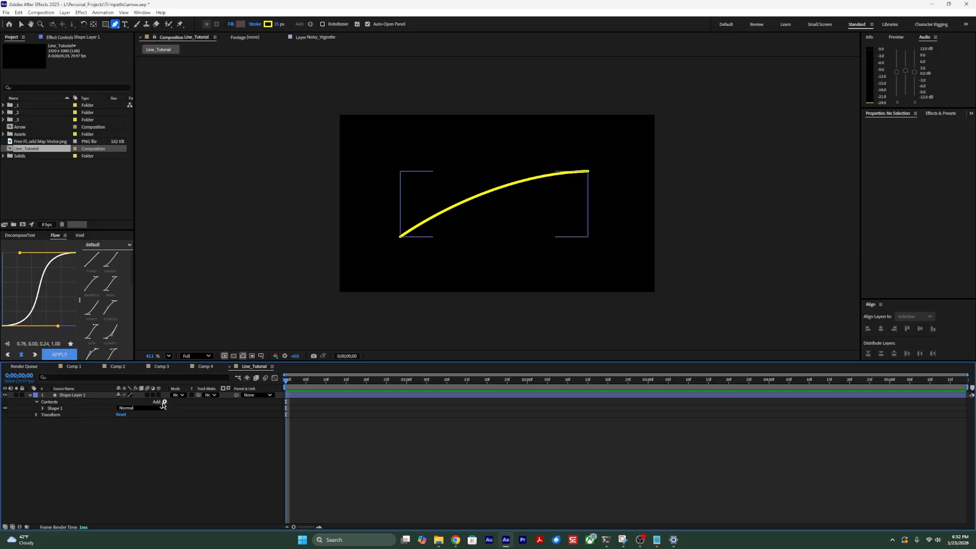
{"action": "left_click", "coordinate": [163, 402]}
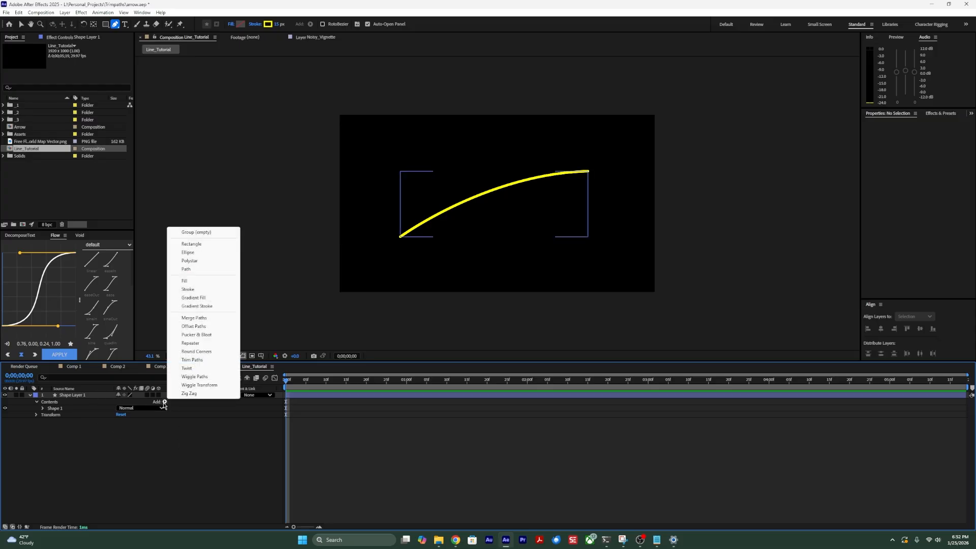
{"action": "left_click", "coordinate": [192, 360]}
{"action": "left_click", "coordinate": [164, 403]}
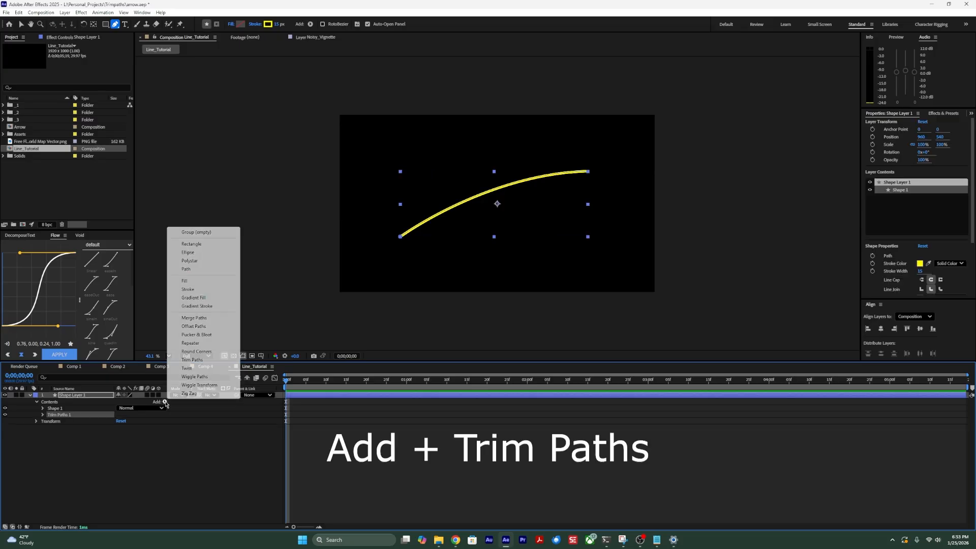
{"action": "left_click", "coordinate": [45, 416]}
{"action": "left_click", "coordinate": [43, 415]}
Keyframe the Trim Paths End value at 0% on the first frame and 100% at 0;00;02;00.
{"action": "left_click_drag", "start_coordinate": [121, 427], "coordinate": [60, 434]}
{"action": "left_click", "coordinate": [56, 428]}
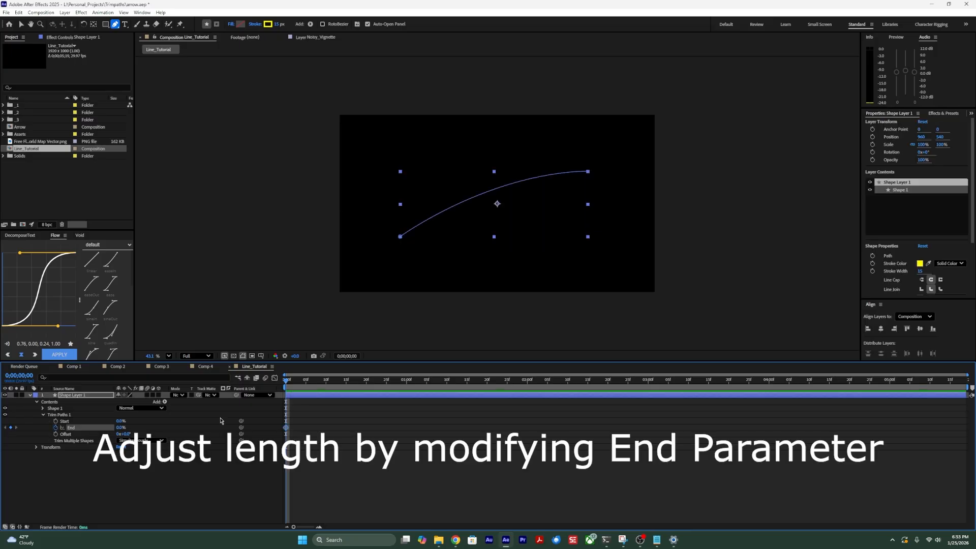
{"action": "left_click_drag", "start_coordinate": [393, 386], "coordinate": [527, 387]}
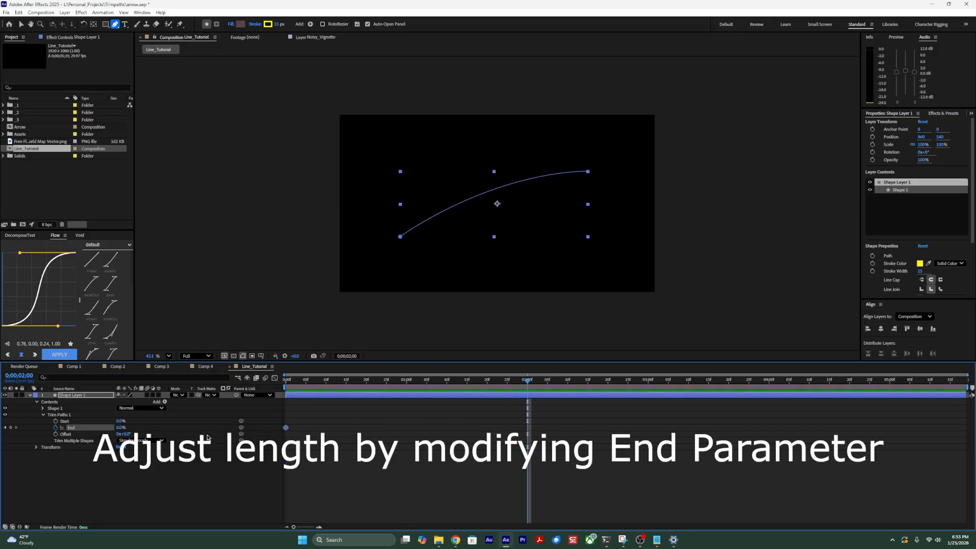
{"action": "left_click_drag", "start_coordinate": [117, 431], "coordinate": [182, 427]}
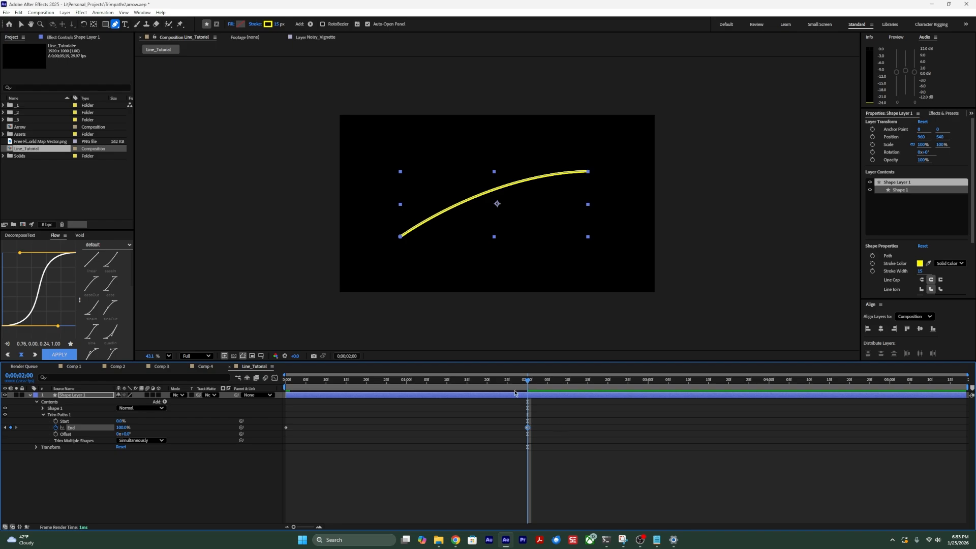
Play back the line-drawing animation from the first frame.
{"action": "left_click_drag", "start_coordinate": [525, 381], "coordinate": [282, 390]}
{"action": "key", "text": "space"}
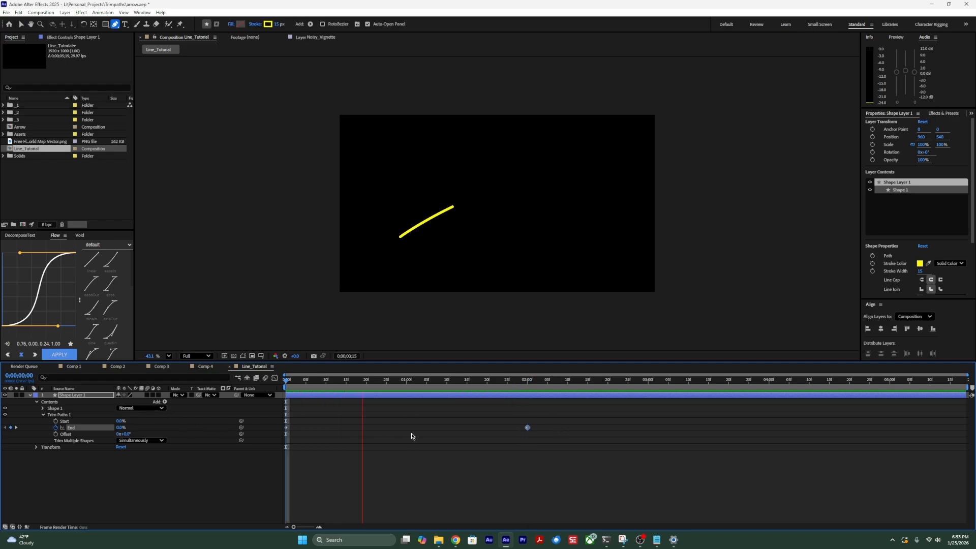
{"action": "key", "text": "space"}
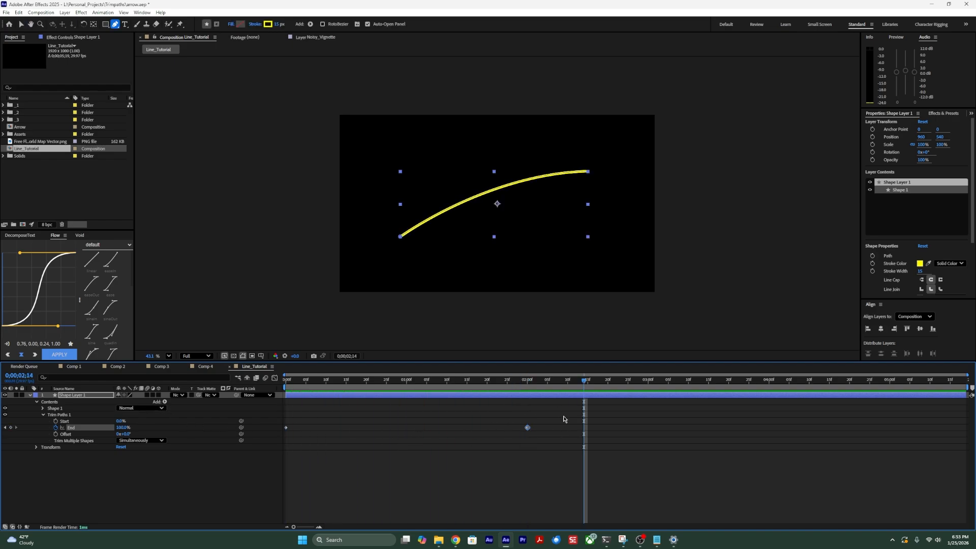
Apply Easy Ease to both End keyframes and reshape the speed curve to peak early and slow gradually toward the last keyframe.
{"action": "left_click_drag", "start_coordinate": [559, 419], "coordinate": [257, 467]}
{"action": "key", "text": "F9"}
{"action": "left_click", "coordinate": [277, 378]}
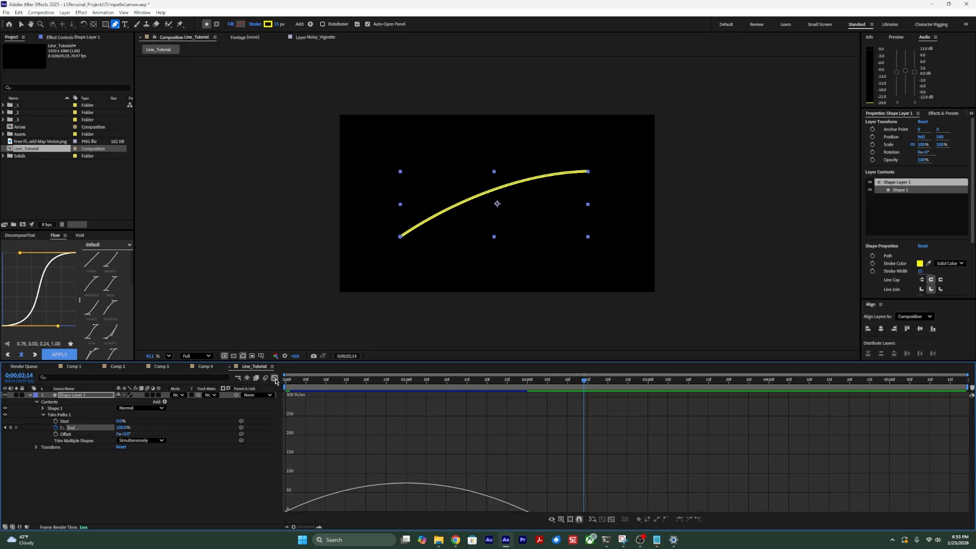
{"action": "scroll", "coordinate": [554, 456], "scroll_direction": "down", "scroll_amount": 3}
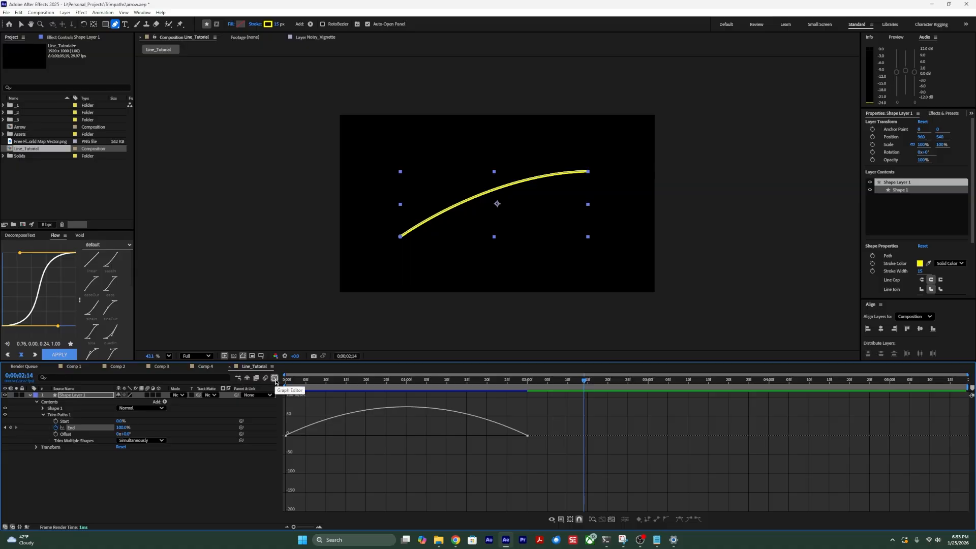
{"action": "mouse_move", "coordinate": [539, 426]}
{"action": "left_mouse_down"}
{"action": "mouse_move", "coordinate": [495, 460]}
{"action": "mouse_move", "coordinate": [435, 435]}
{"action": "left_mouse_up"}
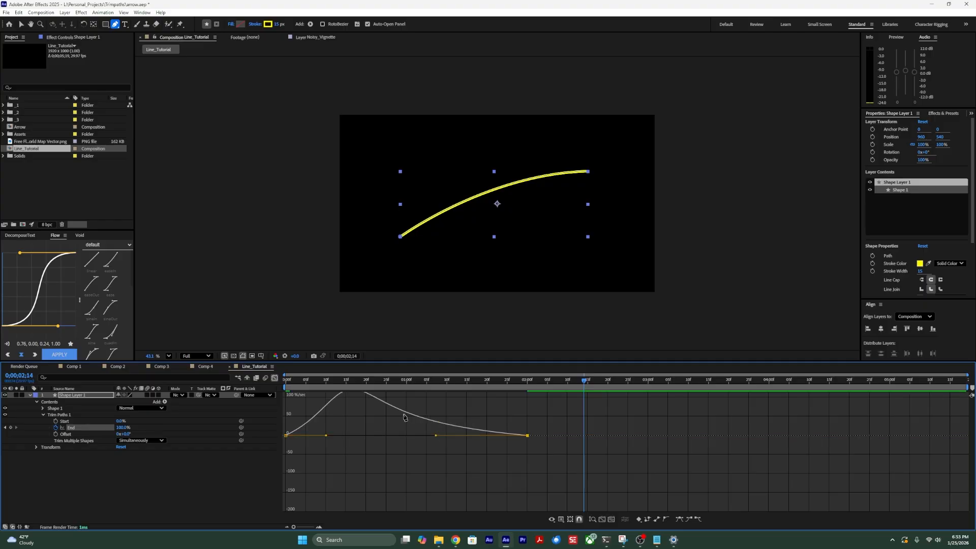
Preview the eased line animation and shorten the work area to end just after the last keyframe.
{"action": "key", "text": "Home"}
{"action": "key", "text": "space"}
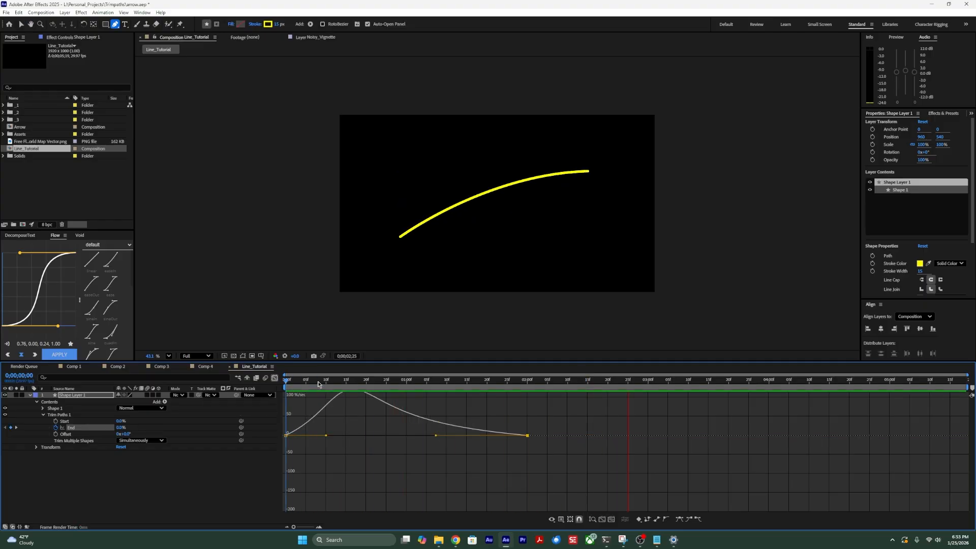
{"action": "key", "text": "space"}
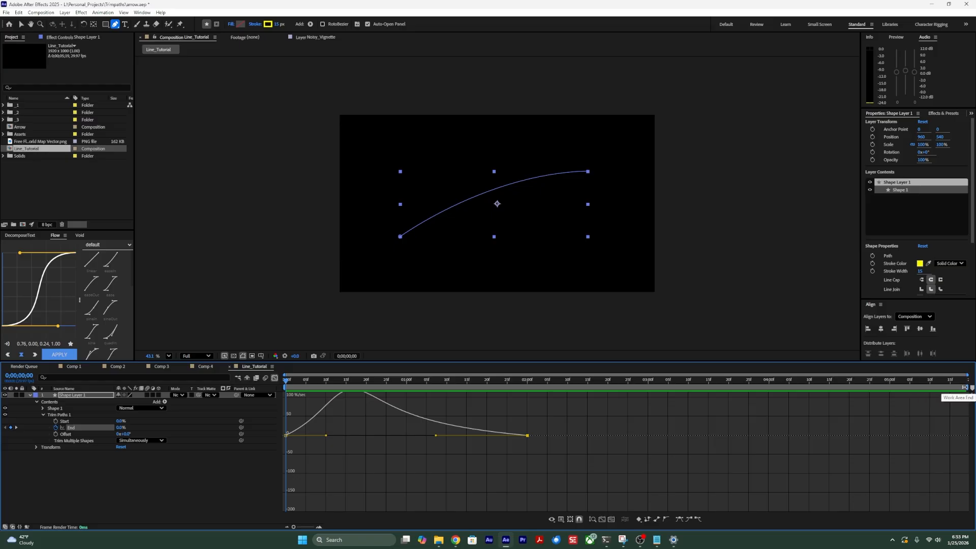
{"action": "key", "text": "space"}
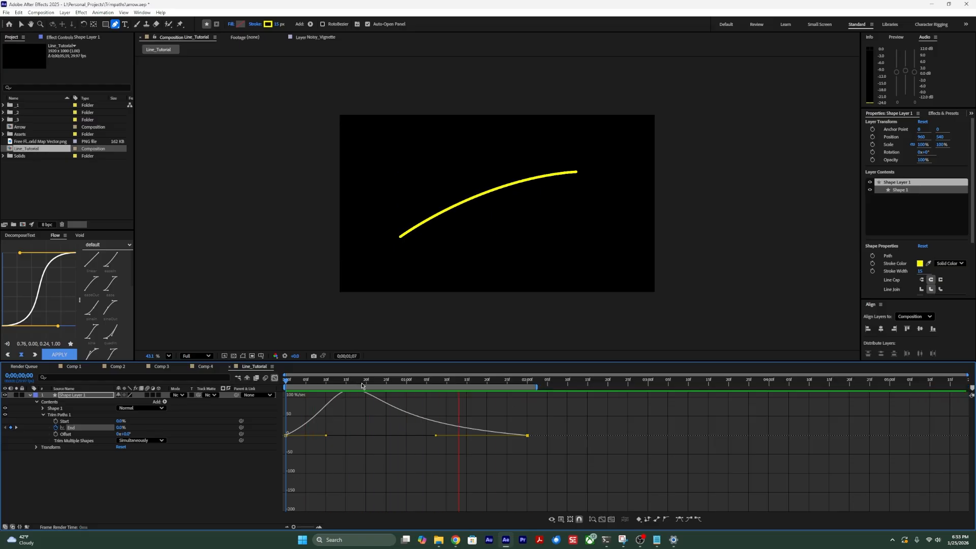
{"action": "key", "text": "space"}
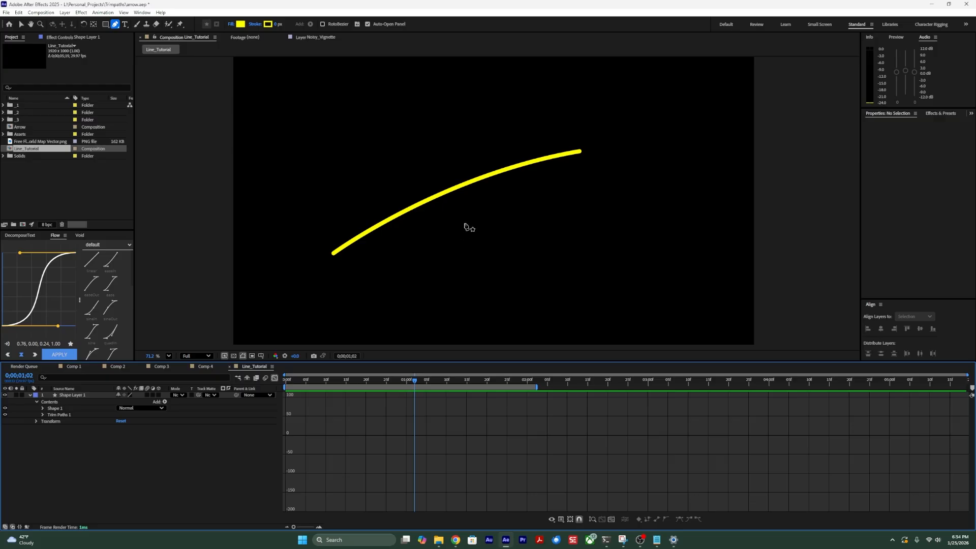
Draw a filled yellow triangle on a new shape layer with the Pen tool beneath the line's middle, and widen its base.
{"action": "left_click", "coordinate": [464, 222]}
{"action": "left_click", "coordinate": [483, 171]}
{"action": "left_click", "coordinate": [496, 225]}
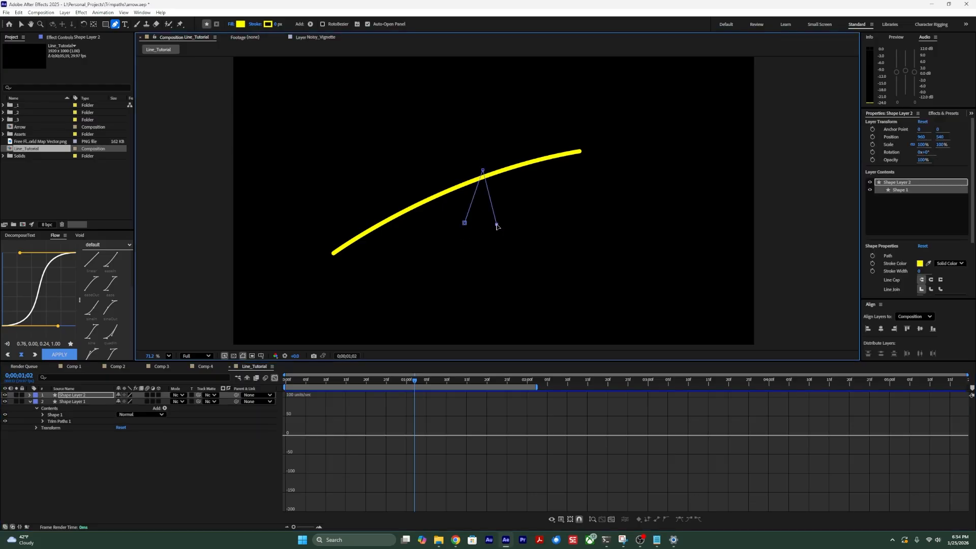
{"action": "left_click", "coordinate": [464, 223]}
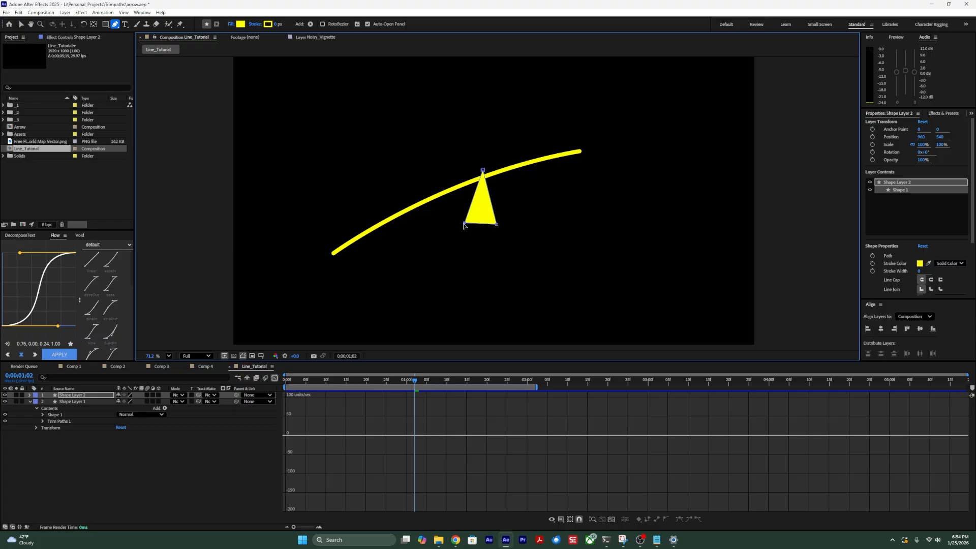
{"action": "left_click_drag", "start_coordinate": [464, 223], "coordinate": [503, 226]}
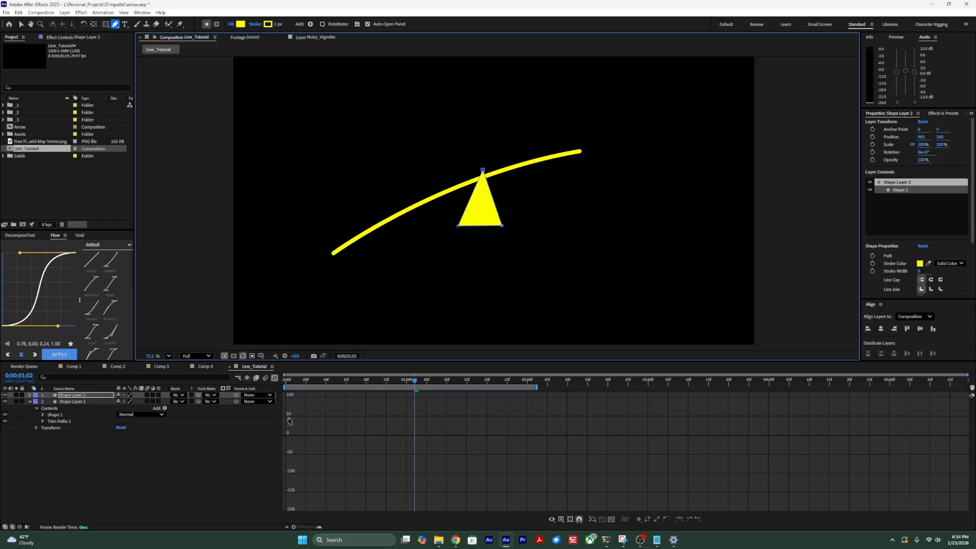
Center the triangle layer's anchor point in its content and shift the triangle's tip to sit midway above the base.
{"action": "left_click", "coordinate": [214, 457]}
{"action": "left_click", "coordinate": [87, 395]}
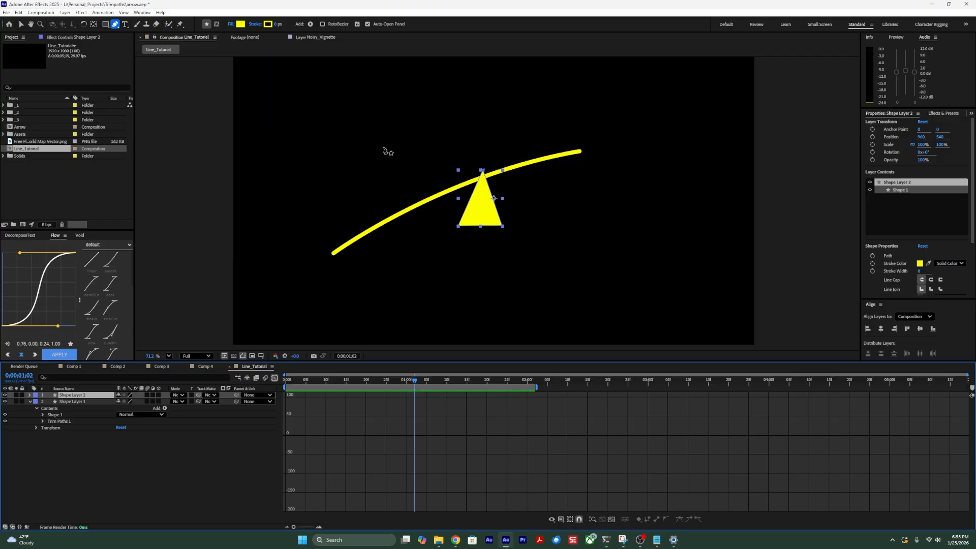
{"action": "key", "text": "ctrl+alt+Home"}
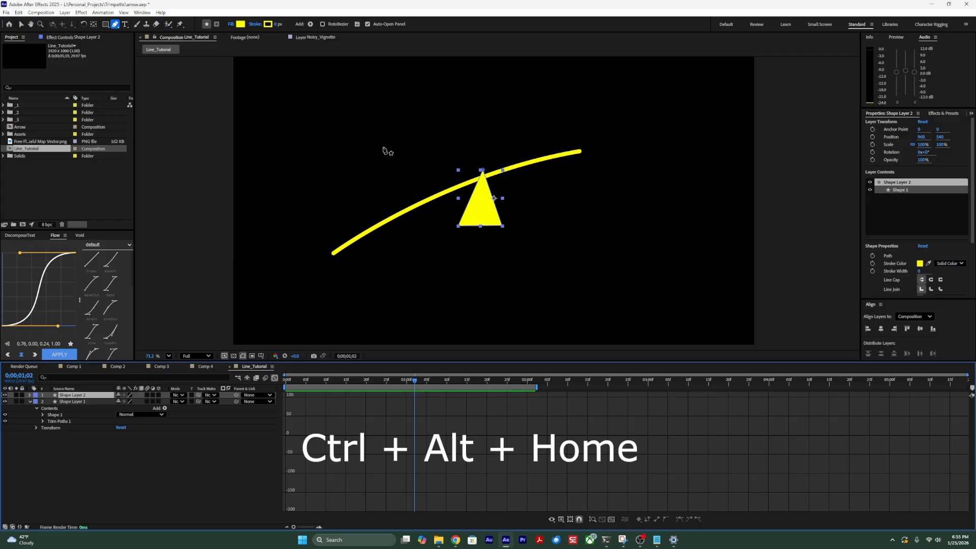
{"action": "key", "text": "ctrl+alt+Home"}
{"action": "left_click", "coordinate": [478, 168]}
{"action": "left_click_drag", "start_coordinate": [478, 170], "coordinate": [480, 171]}
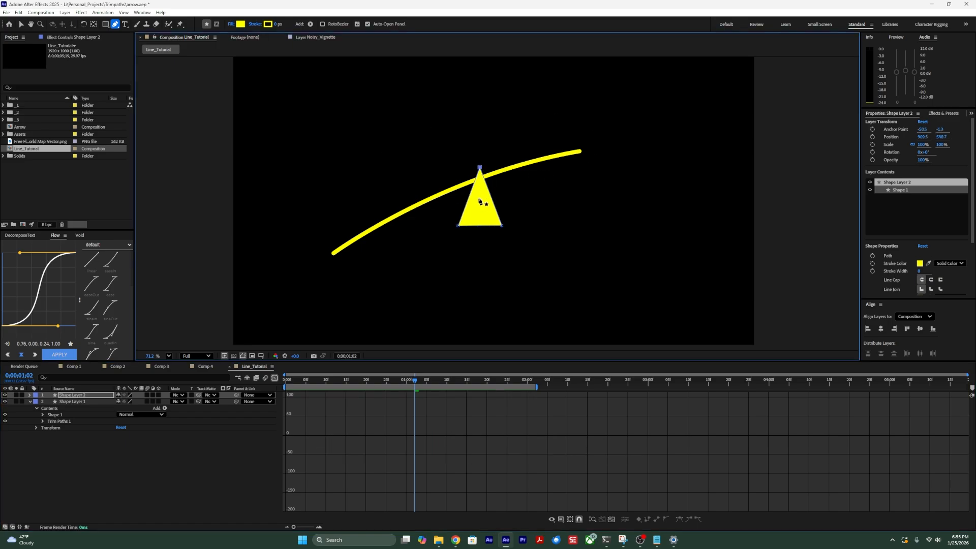
Move the triangle's anchor point to the middle of its base with the Pan Behind tool.
{"action": "left_click", "coordinate": [94, 25]}
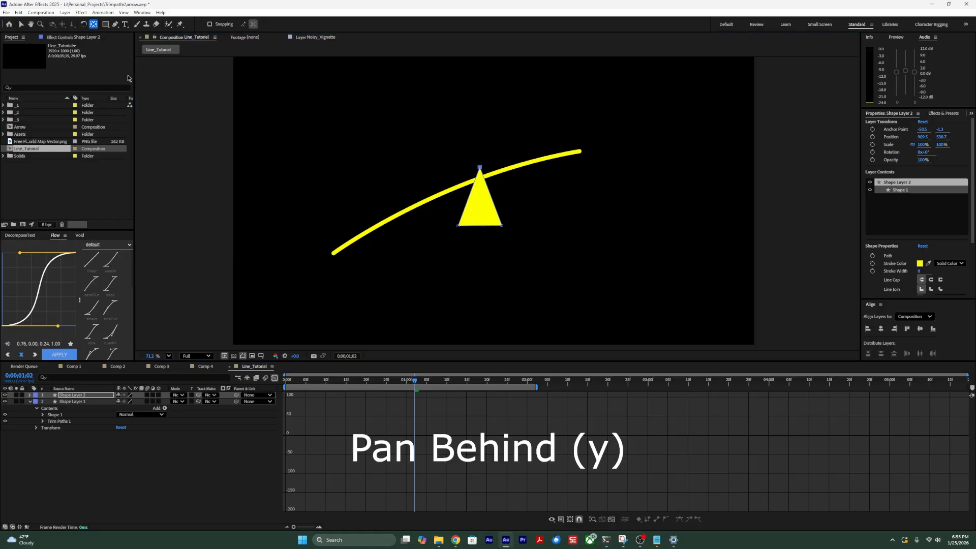
{"action": "left_click", "coordinate": [480, 204]}
{"action": "left_click_drag", "start_coordinate": [480, 204], "coordinate": [481, 229]}
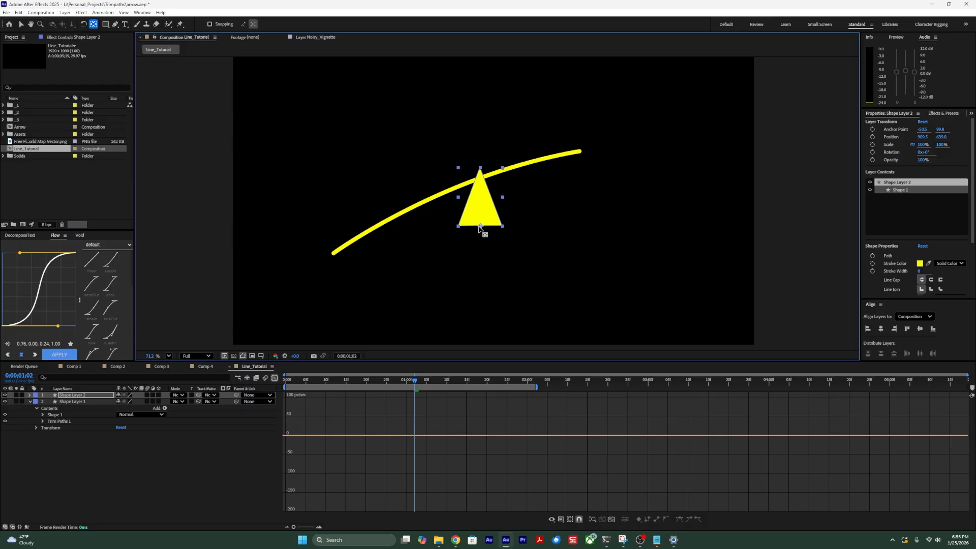
Rename the yellow triangle's shape layer as arrow_head.
{"action": "left_click", "coordinate": [112, 518]}
{"action": "left_click", "coordinate": [80, 396]}
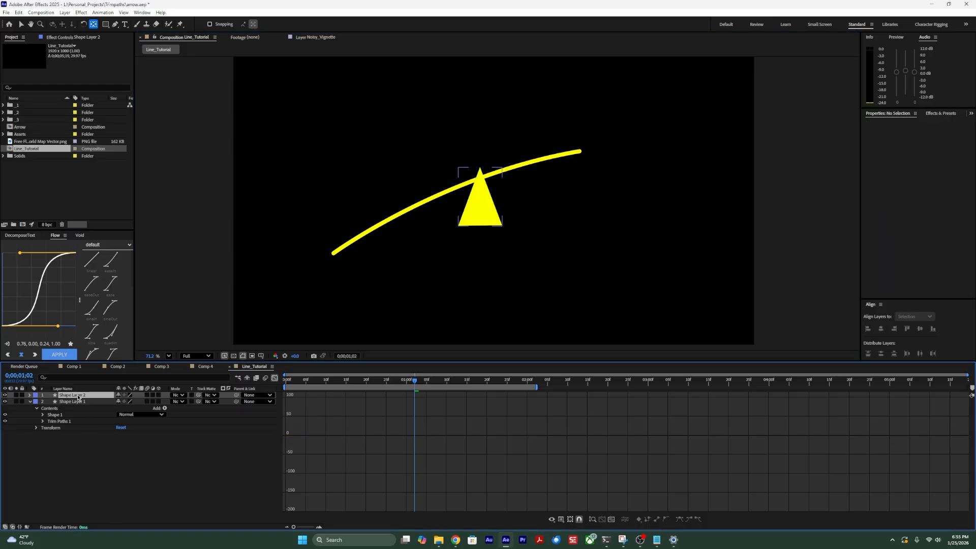
{"action": "left_click", "coordinate": [45, 431]}
{"action": "right_click", "coordinate": [81, 395]}
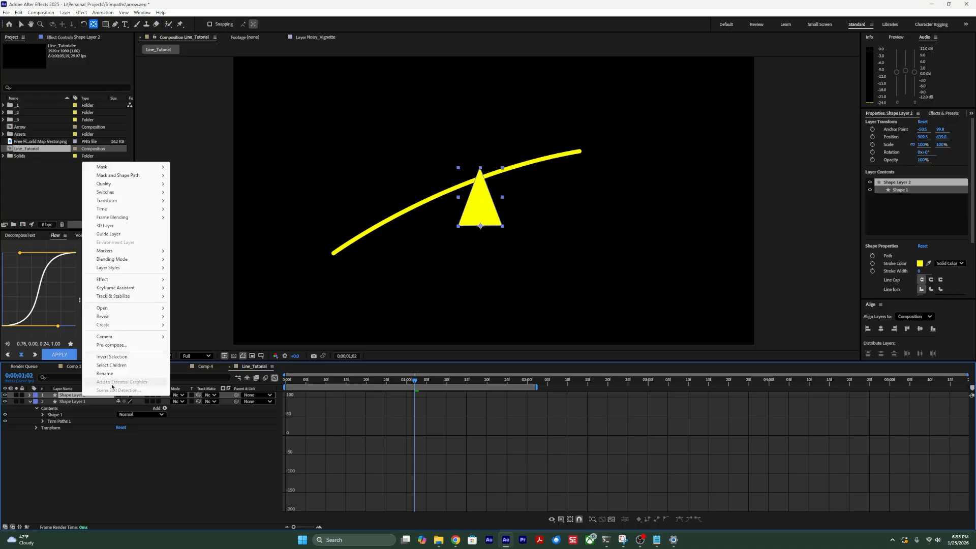
{"action": "left_click", "coordinate": [114, 373]}
{"action": "type", "text": "H"}
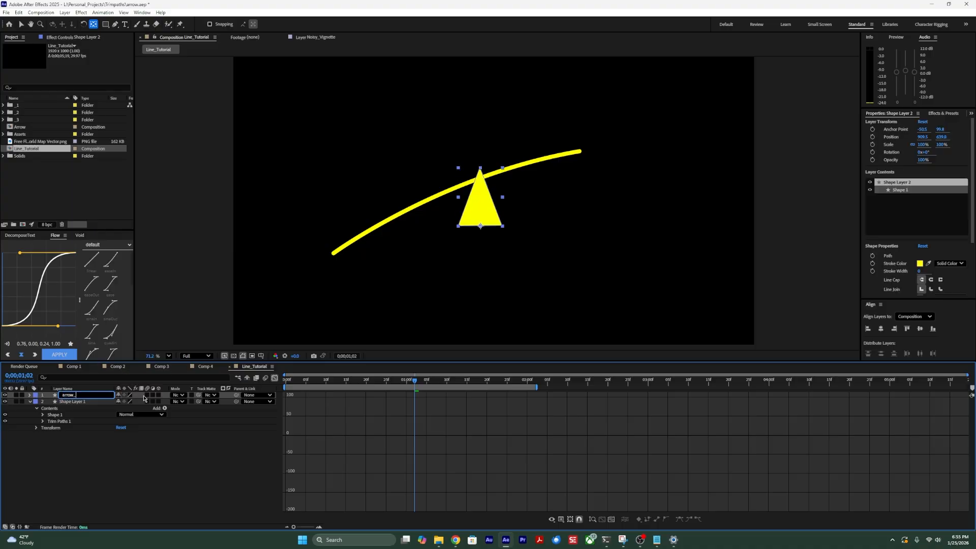
{"action": "key", "text": "Return"}
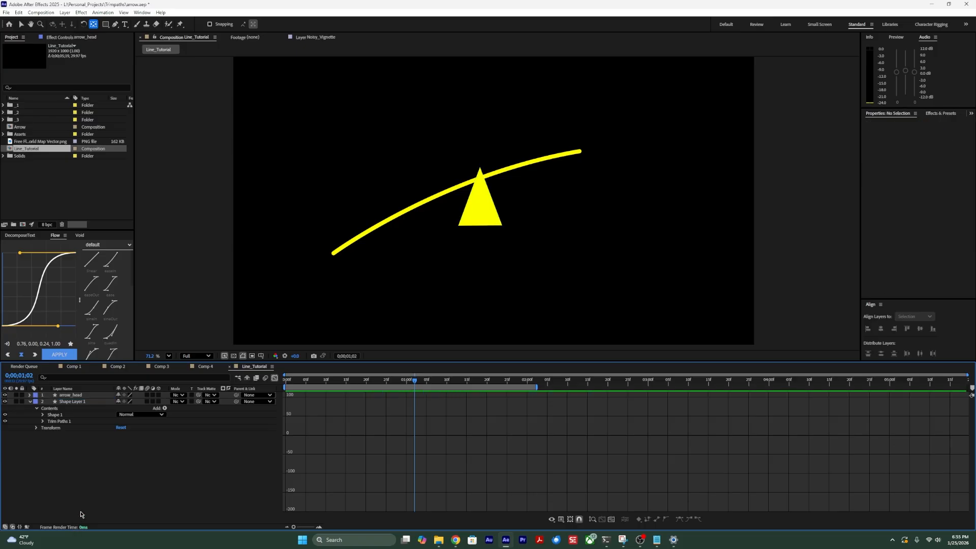
Rename the curved stroke's shape layer as line.
{"action": "left_click", "coordinate": [72, 402]}
{"action": "right_click", "coordinate": [71, 401]}
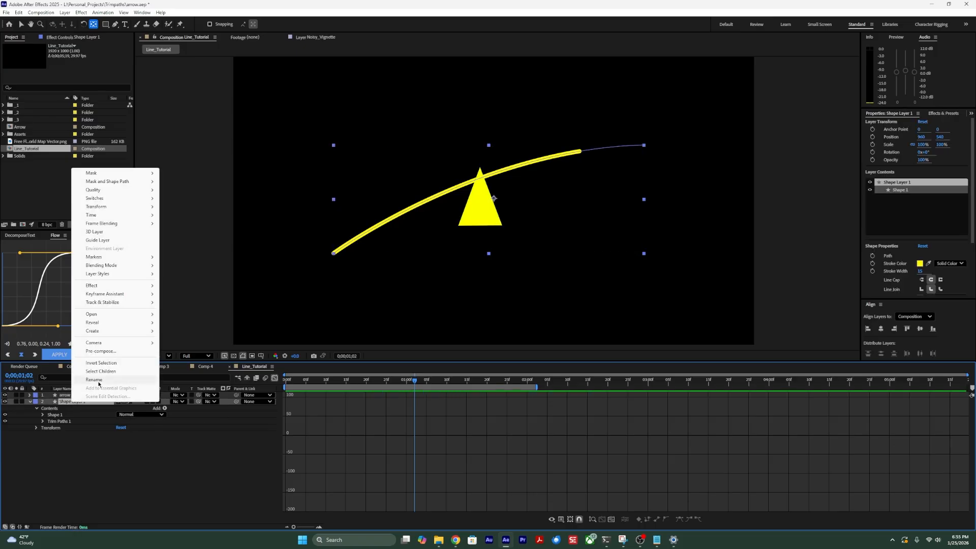
{"action": "left_click", "coordinate": [94, 380]}
{"action": "type", "text": "line"}
{"action": "key", "text": "Return"}
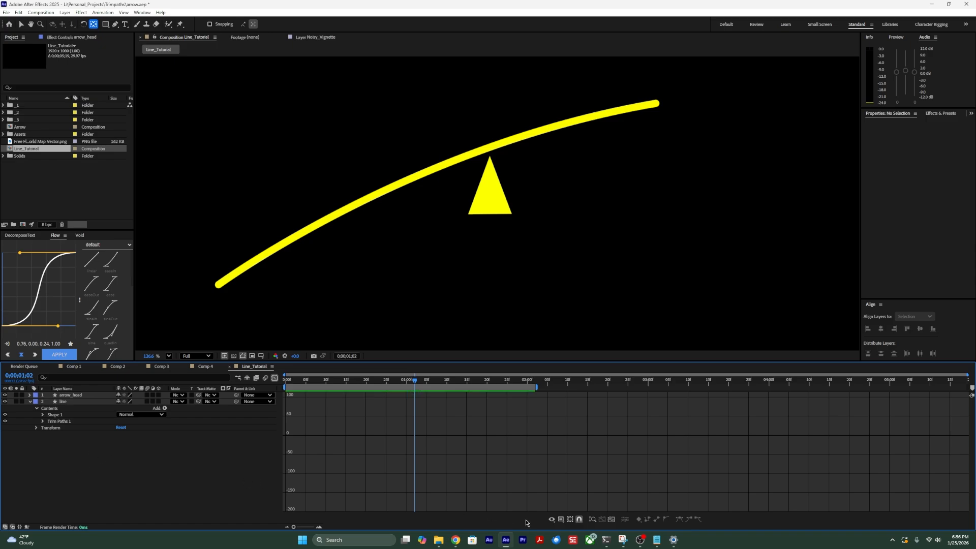
Reveal the arrow_head layer's Position, enable an expression on it, and switch the timeline from the graph editor to layer bars.
{"action": "mouse_move", "coordinate": [655, 545]}
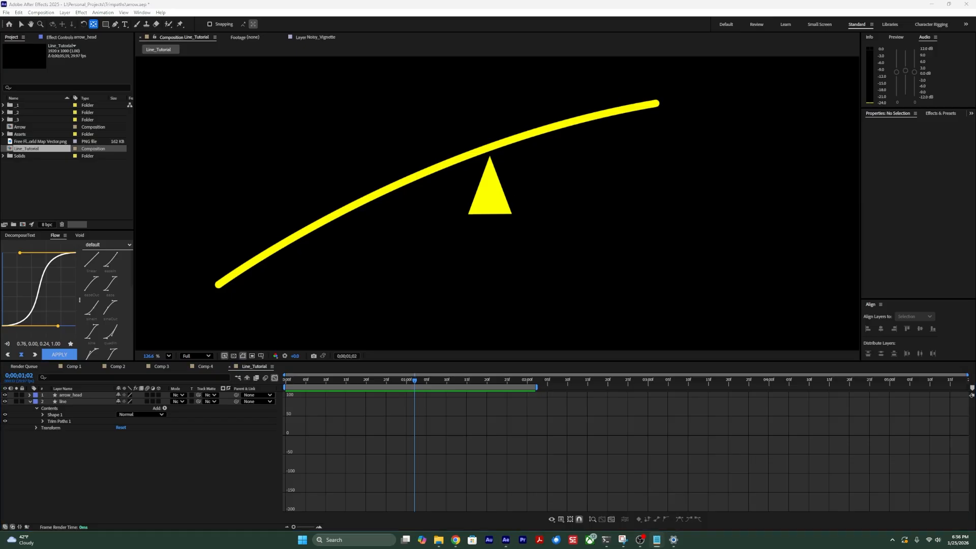
{"action": "left_click", "coordinate": [28, 396]}
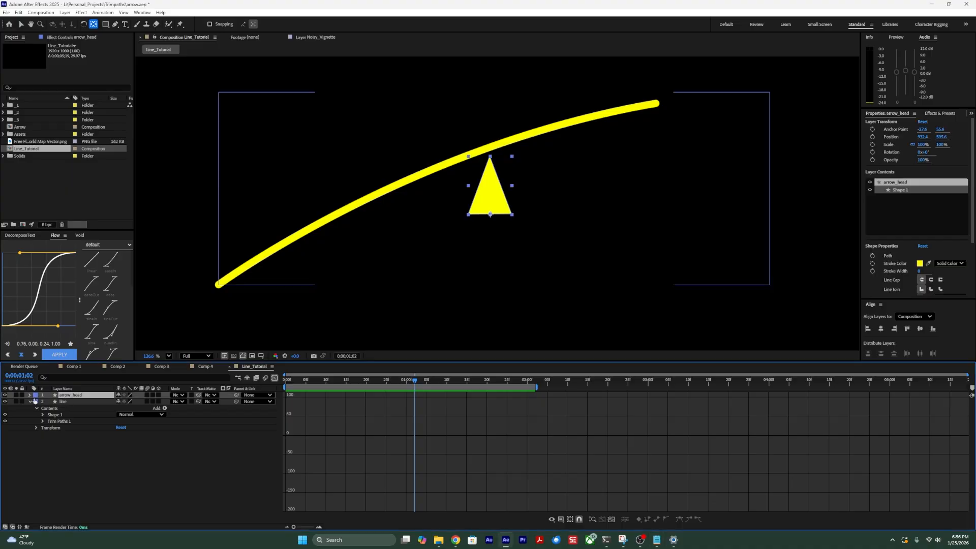
{"action": "left_click", "coordinate": [29, 395]}
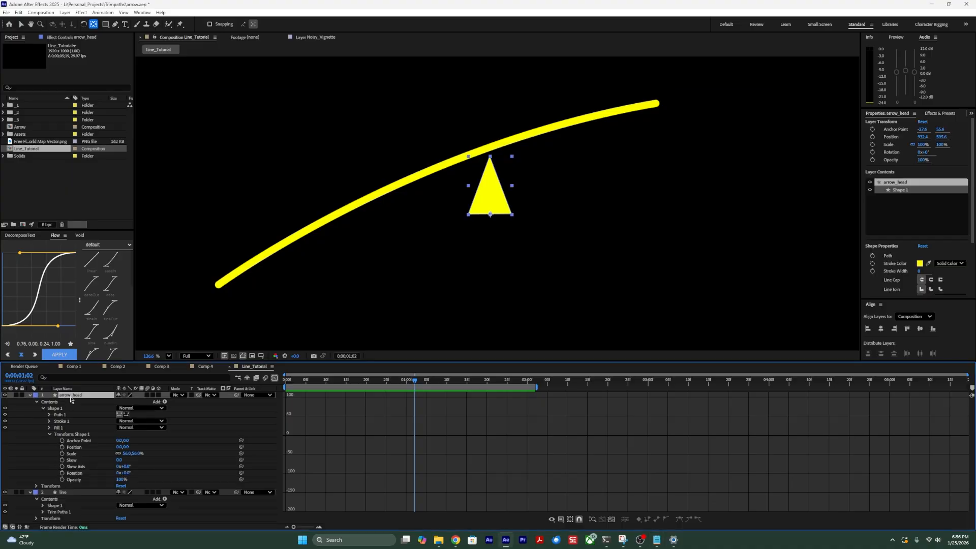
{"action": "key", "text": "p"}
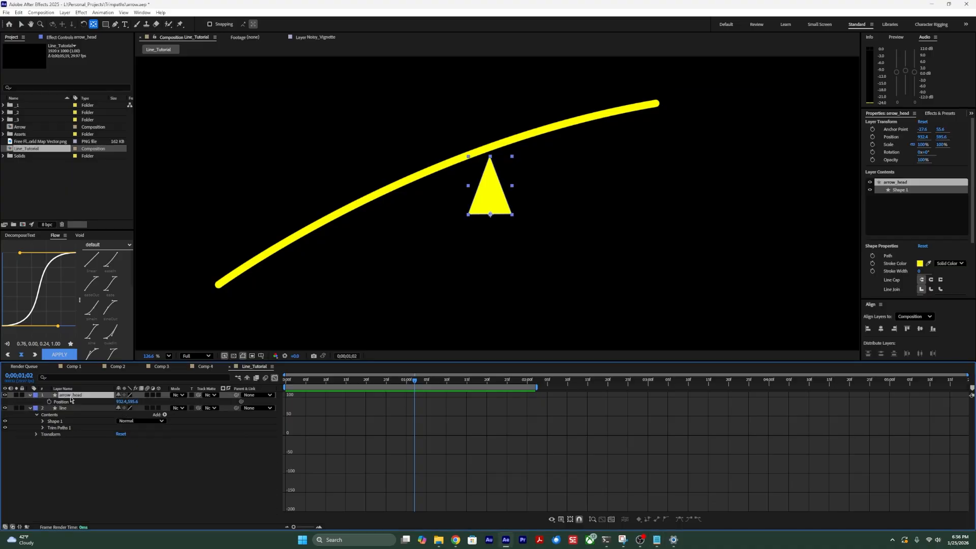
{"action": "left_click", "coordinate": [95, 504]}
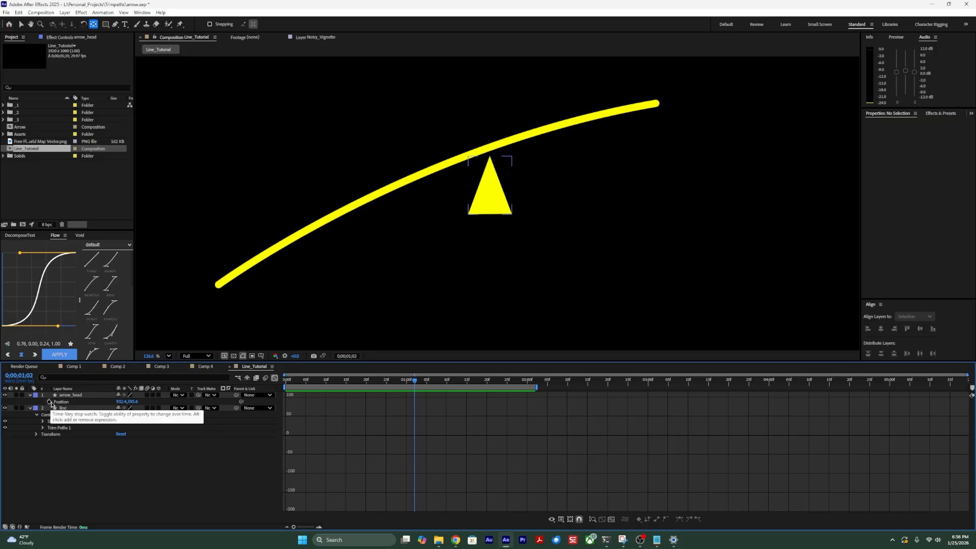
{"action": "left_click", "coordinate": [49, 402], "text": "alt"}
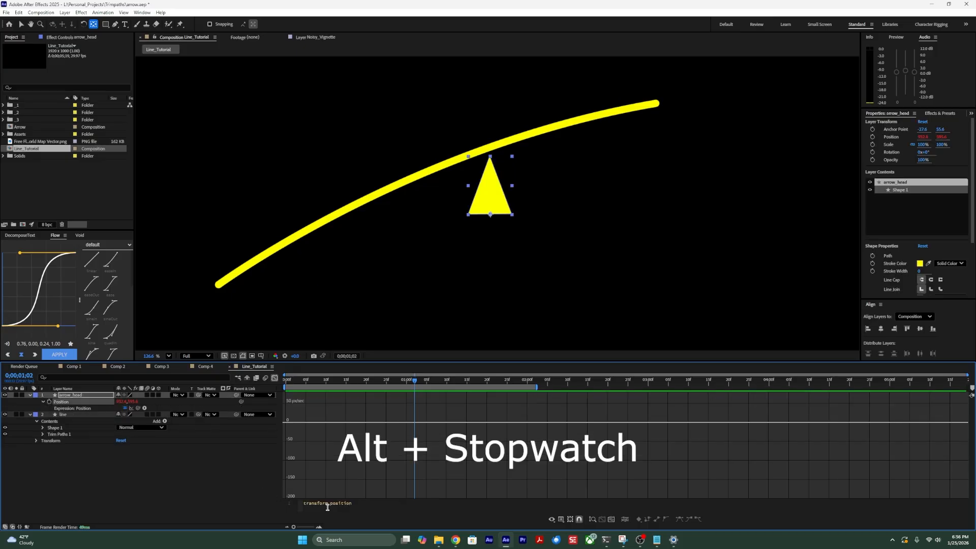
{"action": "left_click", "coordinate": [275, 378]}
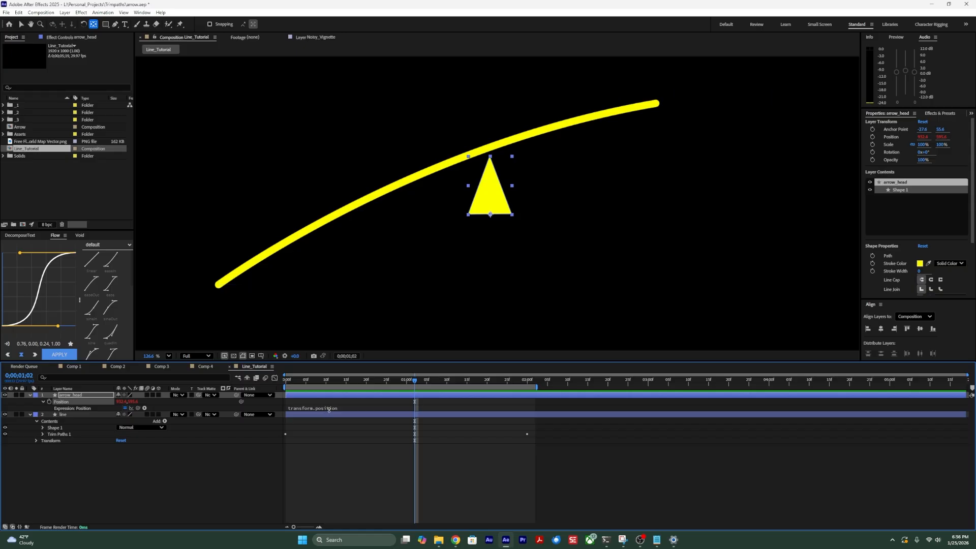
Replace arrow_head's default Position expression with the copied script that uses line's Path 1 and Trim Paths 1 end and returns targetLayer.toComp(point).
{"action": "left_click", "coordinate": [311, 407]}
{"action": "key", "text": "alt+Tab"}
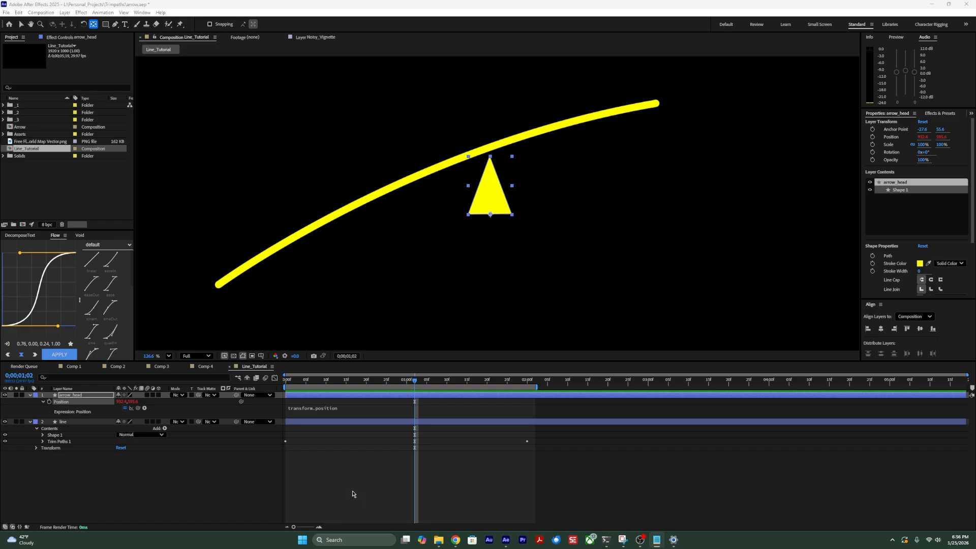
{"action": "left_click", "coordinate": [294, 411]}
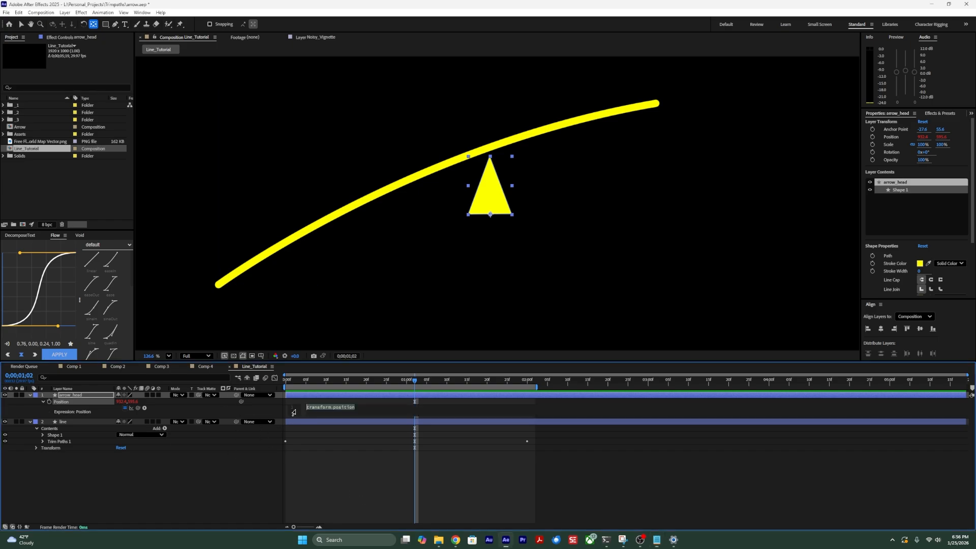
{"action": "key", "text": "ctrl+v"}
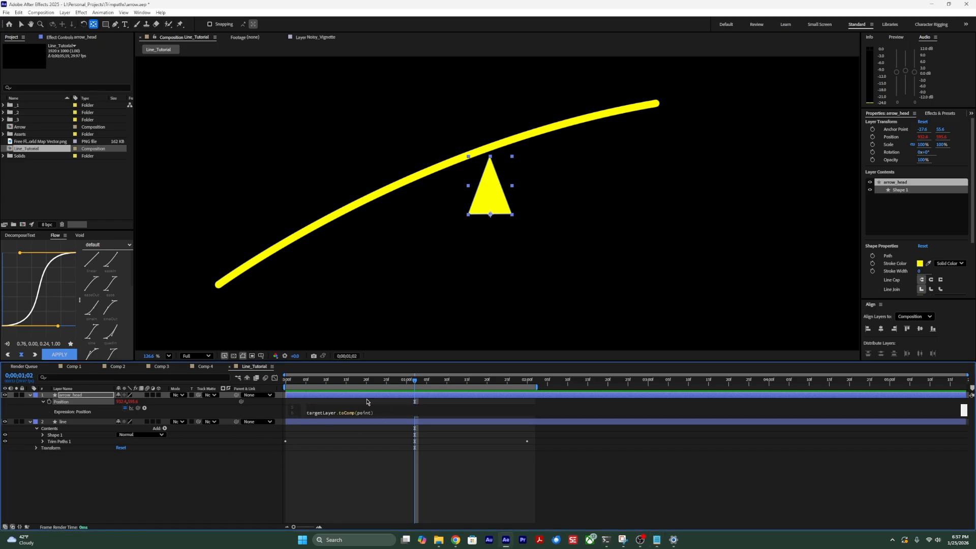
{"action": "left_click", "coordinate": [367, 403]}
{"action": "left_click", "coordinate": [362, 411]}
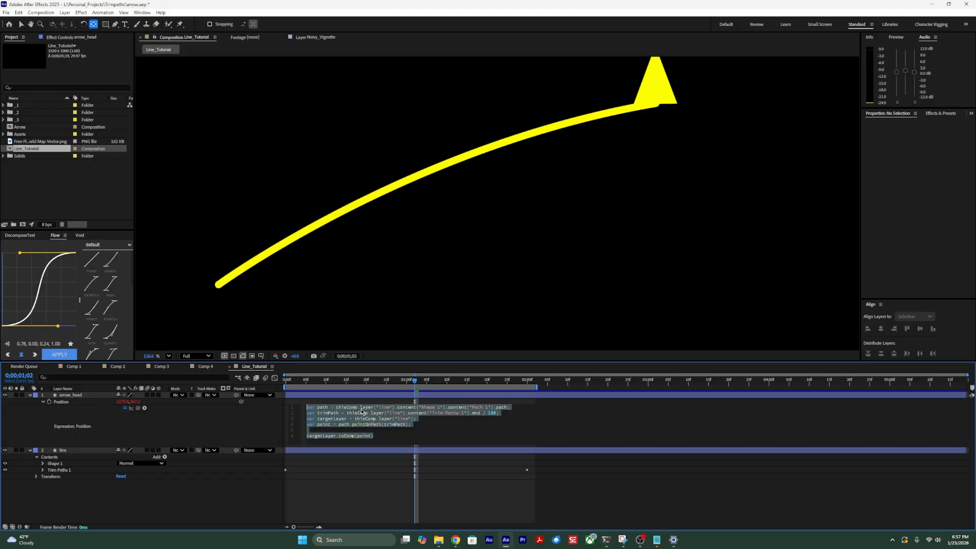
{"action": "left_click", "coordinate": [380, 438]}
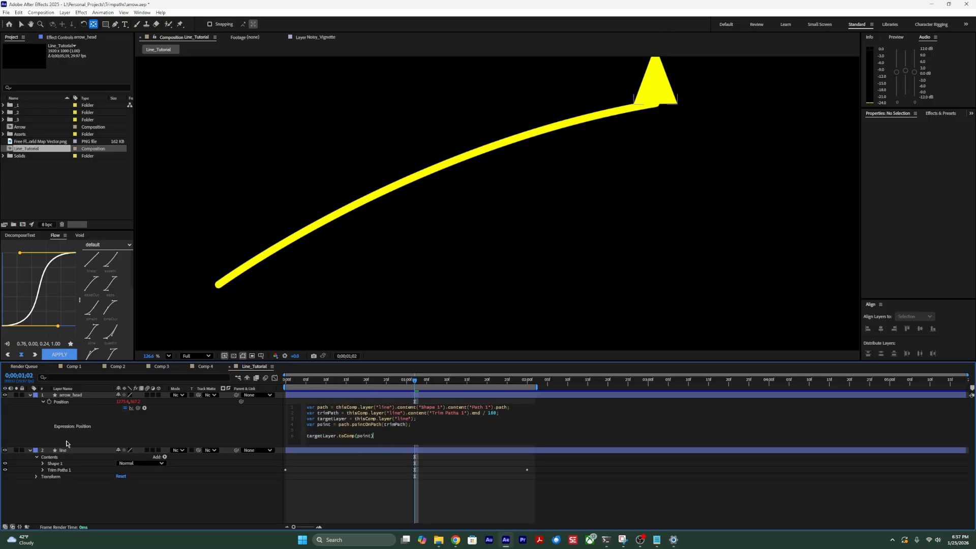
Scrub the animation from its start to check how the arrowhead follows the growing end of the line.
{"action": "left_click_drag", "start_coordinate": [364, 381], "coordinate": [292, 448]}
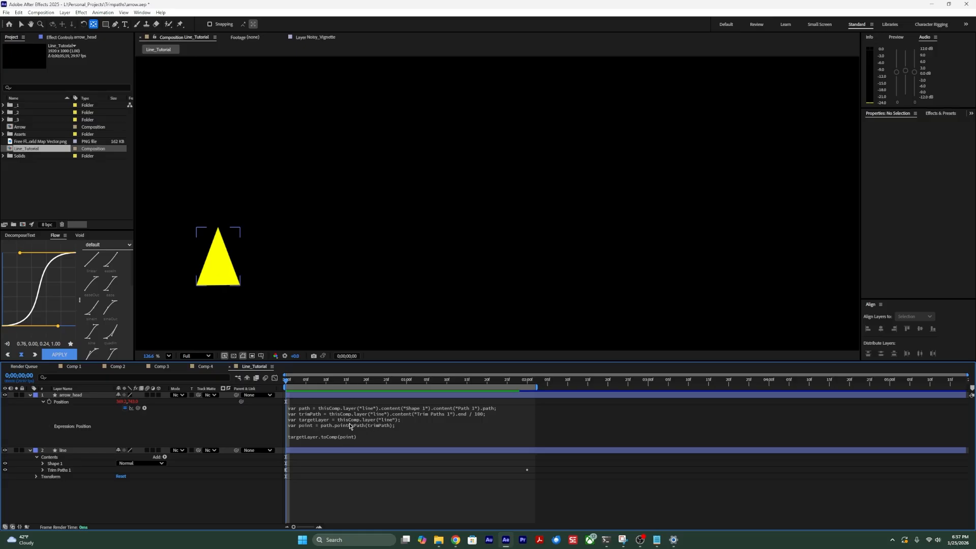
{"action": "left_click", "coordinate": [69, 499]}
{"action": "left_click_drag", "start_coordinate": [287, 382], "coordinate": [432, 380]}
{"action": "left_click", "coordinate": [113, 419]}
{"action": "mouse_move", "coordinate": [336, 384]}
{"action": "left_mouse_down"}
{"action": "mouse_move", "coordinate": [424, 385]}
{"action": "mouse_move", "coordinate": [331, 384]}
{"action": "left_mouse_up"}
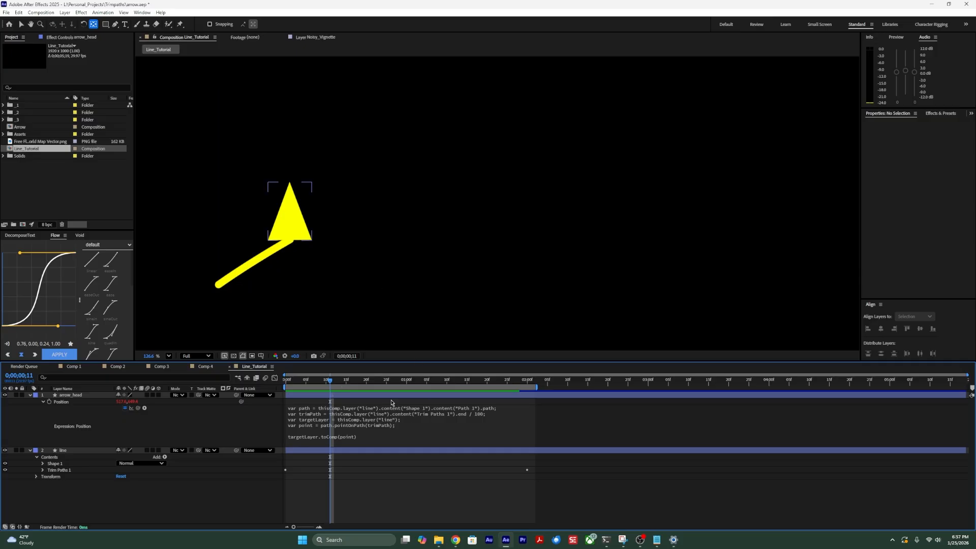
{"action": "left_click_drag", "start_coordinate": [331, 380], "coordinate": [403, 386]}
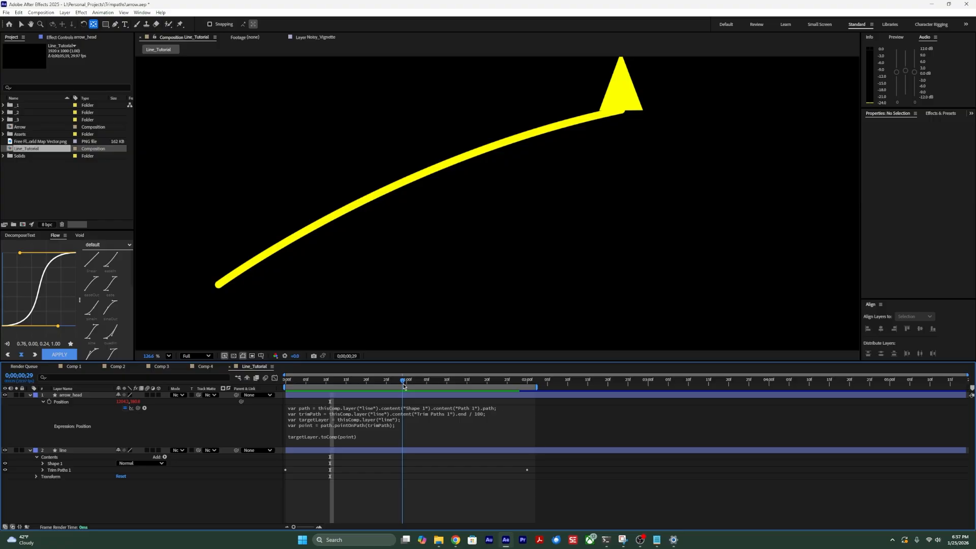
Extend the line layer's path from its upper end with two Pen tool points, one straight below and one lower left, and preview it.
{"action": "left_click", "coordinate": [81, 450]}
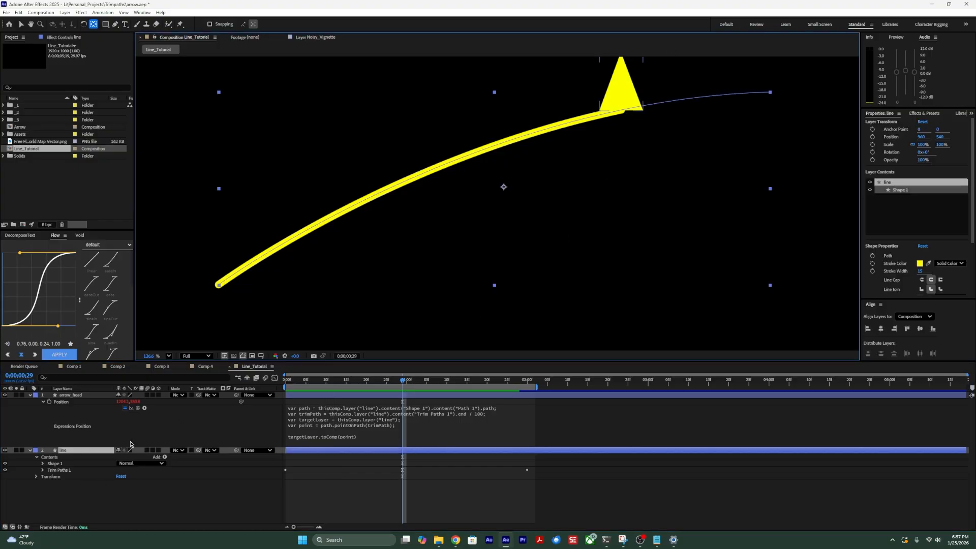
{"action": "left_click", "coordinate": [103, 497]}
{"action": "left_click", "coordinate": [97, 451]}
{"action": "key", "text": "g"}
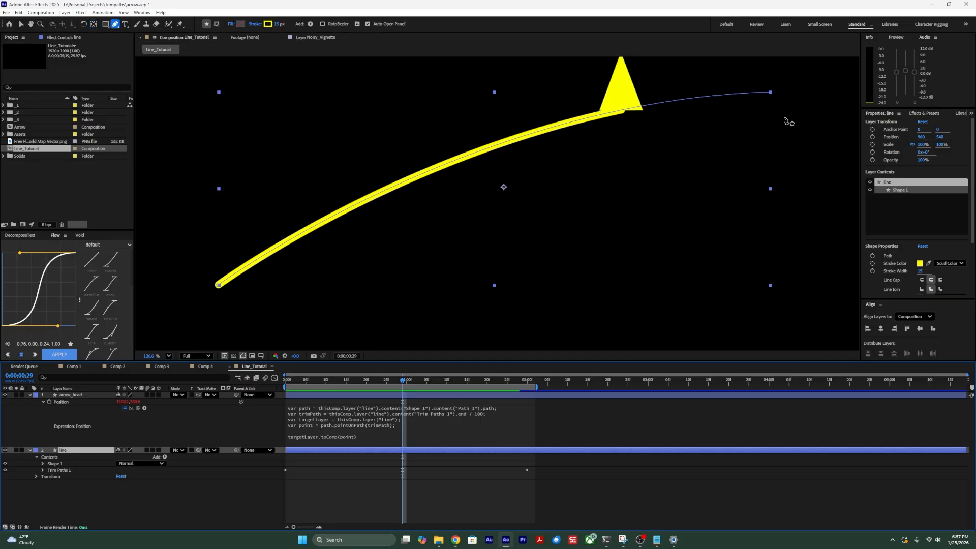
{"action": "left_click", "coordinate": [770, 93]}
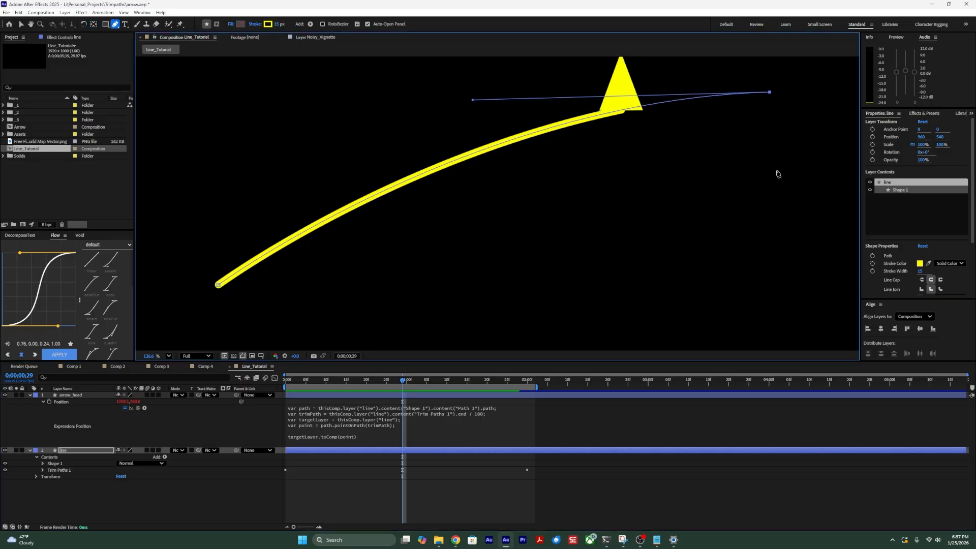
{"action": "left_click", "coordinate": [771, 256]}
{"action": "left_click", "coordinate": [502, 296]}
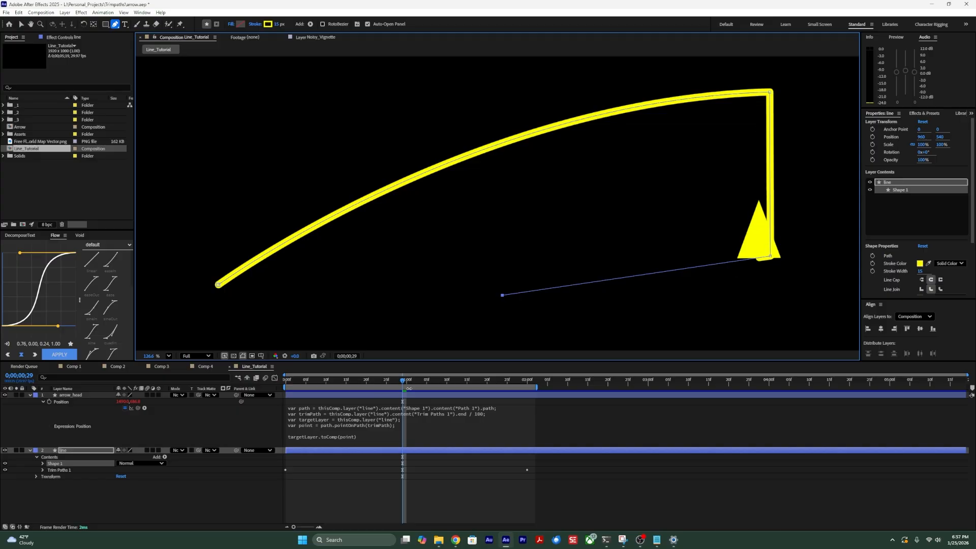
{"action": "mouse_move", "coordinate": [409, 388]}
{"action": "left_mouse_down"}
{"action": "mouse_move", "coordinate": [445, 391]}
{"action": "mouse_move", "coordinate": [268, 406]}
{"action": "left_mouse_up"}
{"action": "key", "text": "space"}
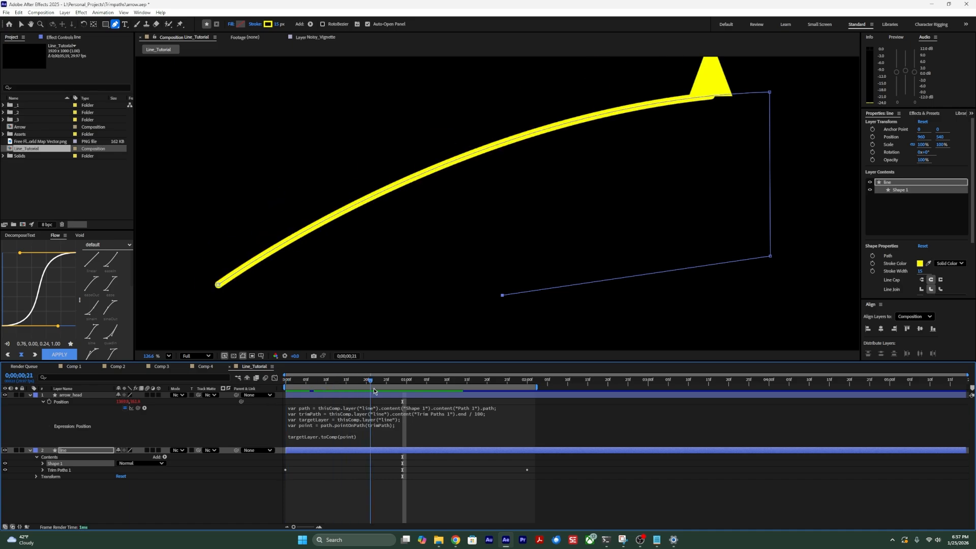
Round the extended path's two corner points into a smooth loop with Bezier handles, previewing the animation and refining the curves.
{"action": "left_click", "coordinate": [770, 93], "text": "alt"}
{"action": "mouse_move", "coordinate": [770, 93]}
{"action": "left_mouse_down"}
{"action": "mouse_move", "coordinate": [823, 91]}
{"action": "mouse_move", "coordinate": [820, 108]}
{"action": "left_mouse_up"}
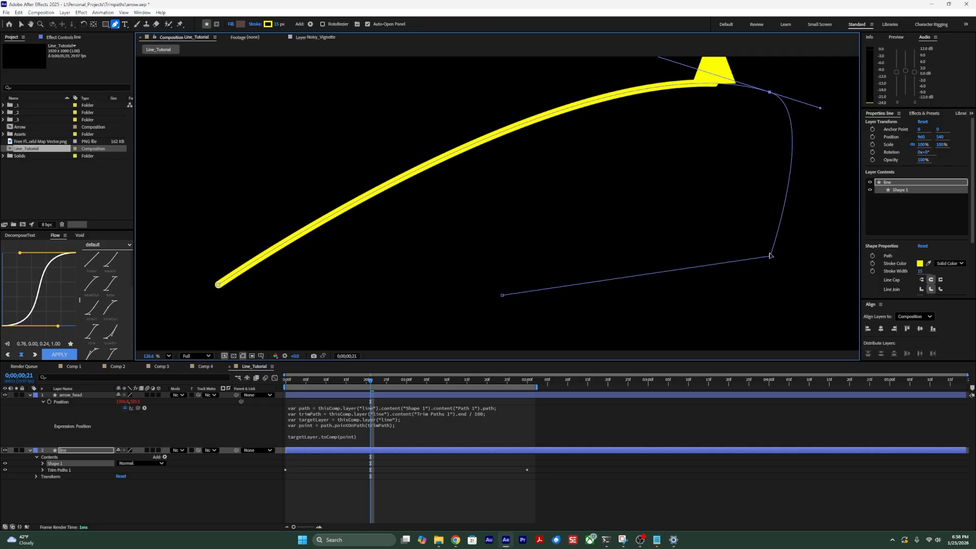
{"action": "left_click_drag", "start_coordinate": [770, 257], "coordinate": [814, 223]}
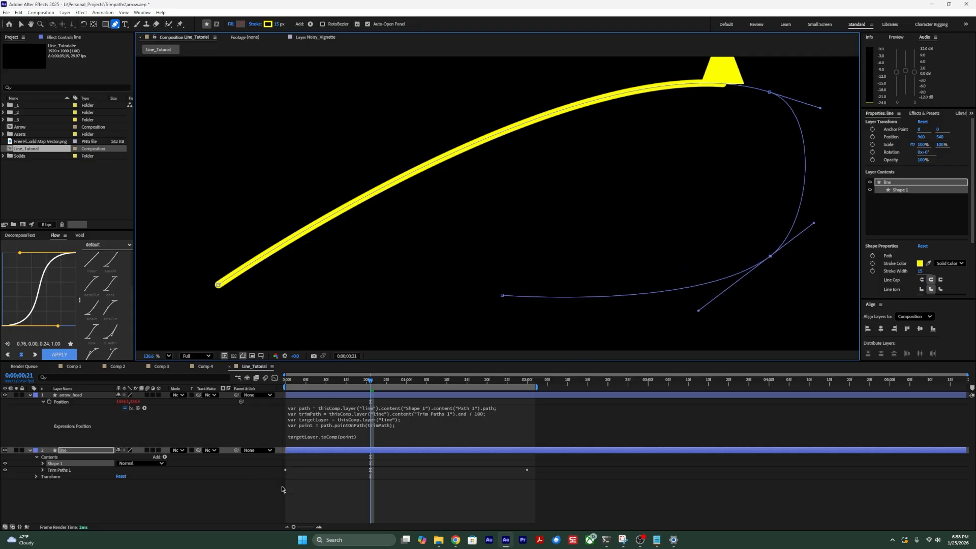
{"action": "key", "text": "space"}
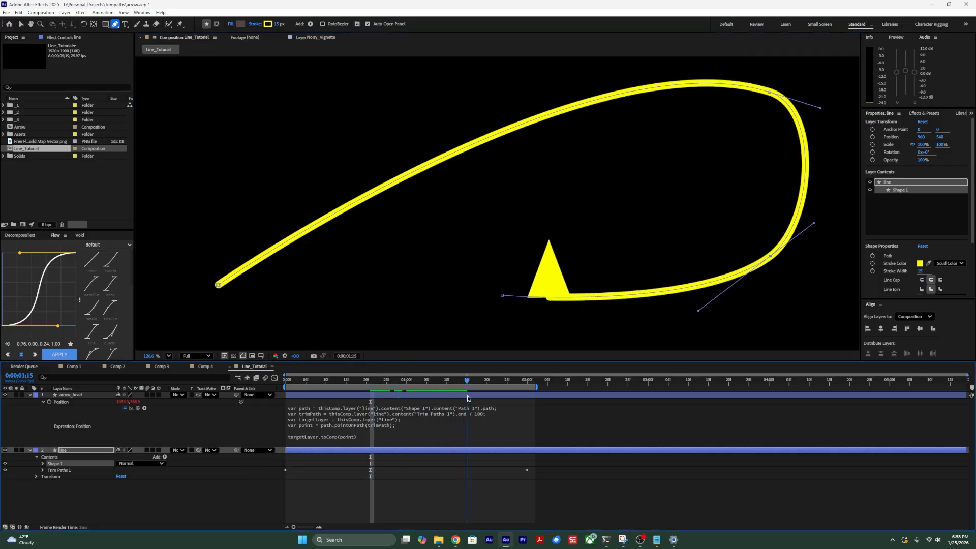
{"action": "left_click_drag", "start_coordinate": [820, 108], "coordinate": [792, 122]}
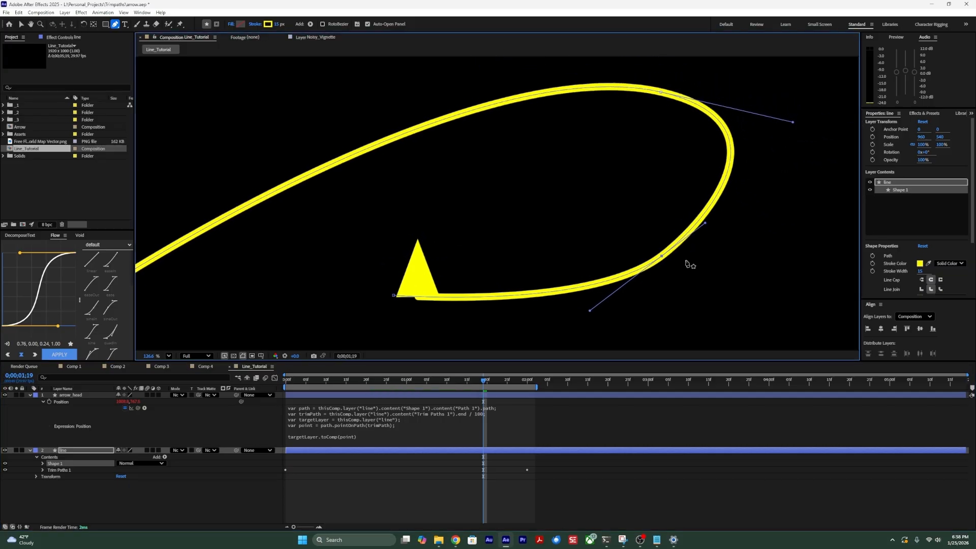
{"action": "left_click_drag", "start_coordinate": [705, 225], "coordinate": [718, 230]}
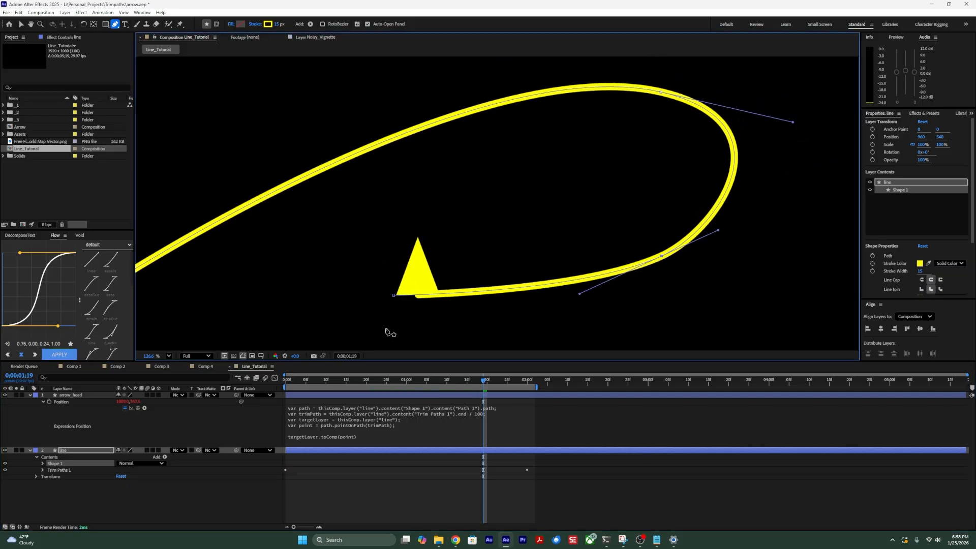
Reveal the arrow_head layer's Rotation and enable an expression on it.
{"action": "left_click", "coordinate": [76, 396]}
{"action": "key", "text": "r"}
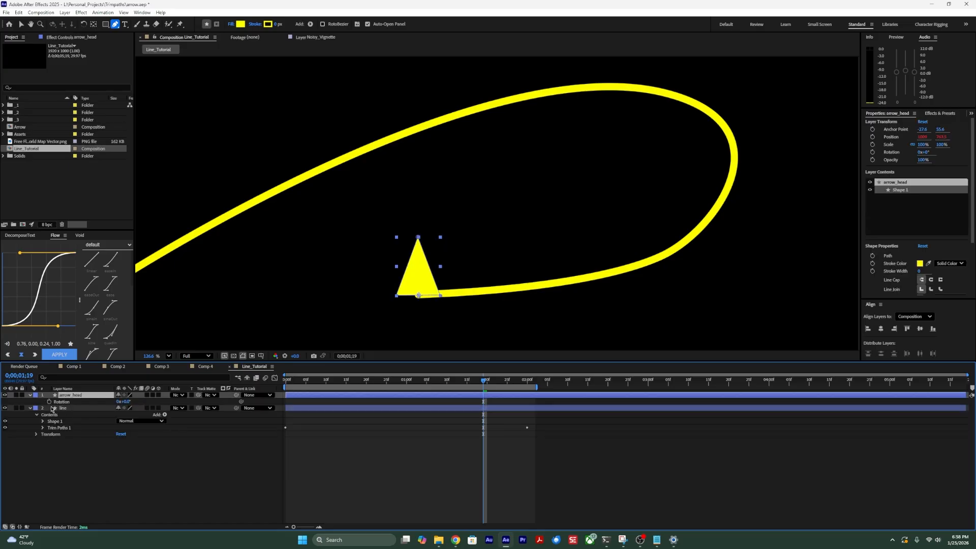
{"action": "left_click", "coordinate": [50, 402], "text": "alt"}
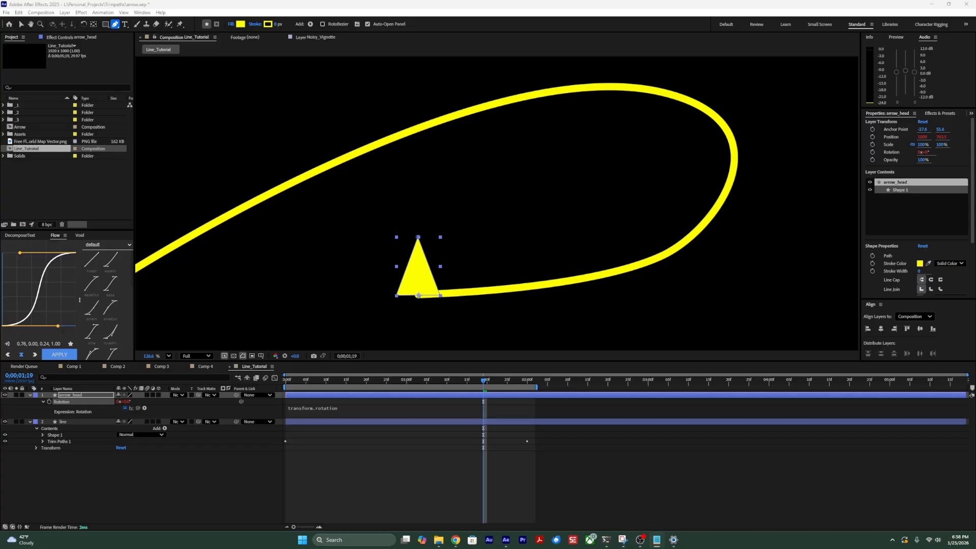
{"action": "left_click", "coordinate": [32, 446]}
{"action": "left_click", "coordinate": [36, 447]}
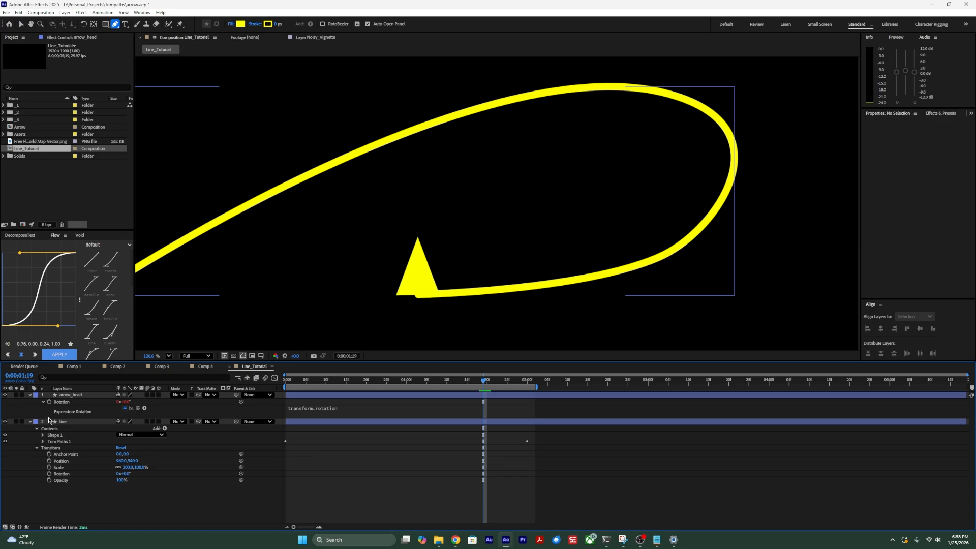
Replace arrow_head's default Rotation expression with the copied tangent-angle script that uses delta = 0.001 and Math.atan2 on the line's path points.
{"action": "left_click", "coordinate": [324, 409]}
{"action": "key", "text": "ctrl+v"}
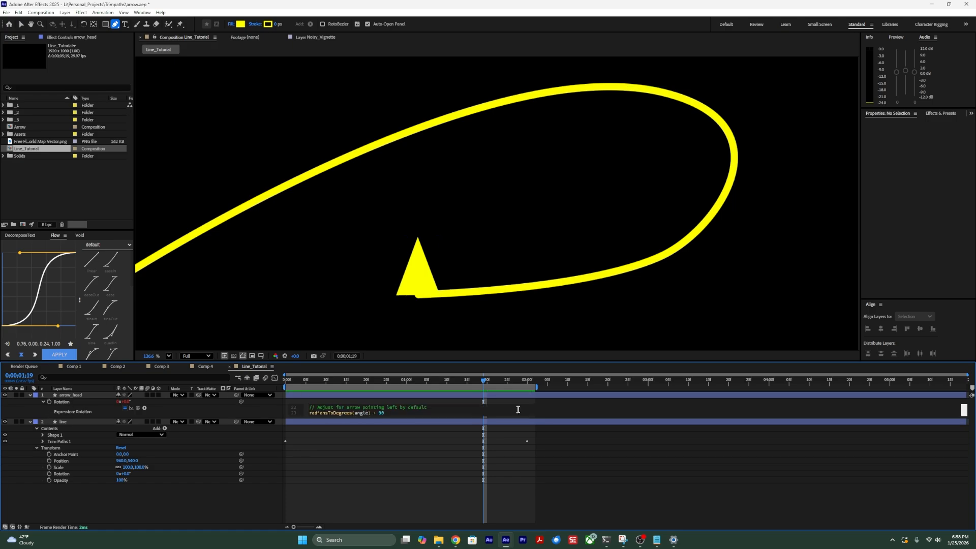
{"action": "left_click", "coordinate": [535, 402]}
{"action": "left_click", "coordinate": [375, 409]}
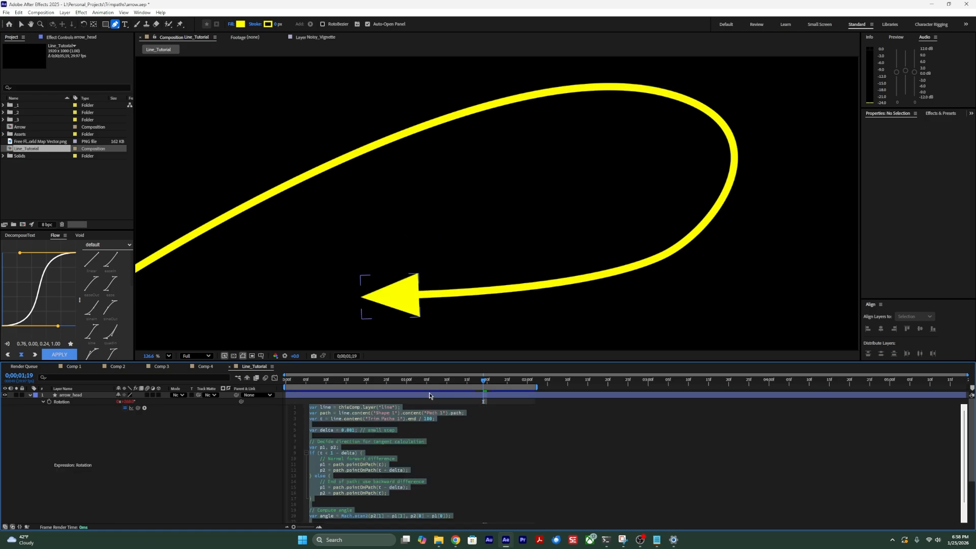
{"action": "scroll", "coordinate": [446, 446], "scroll_direction": "down", "scroll_amount": 1}
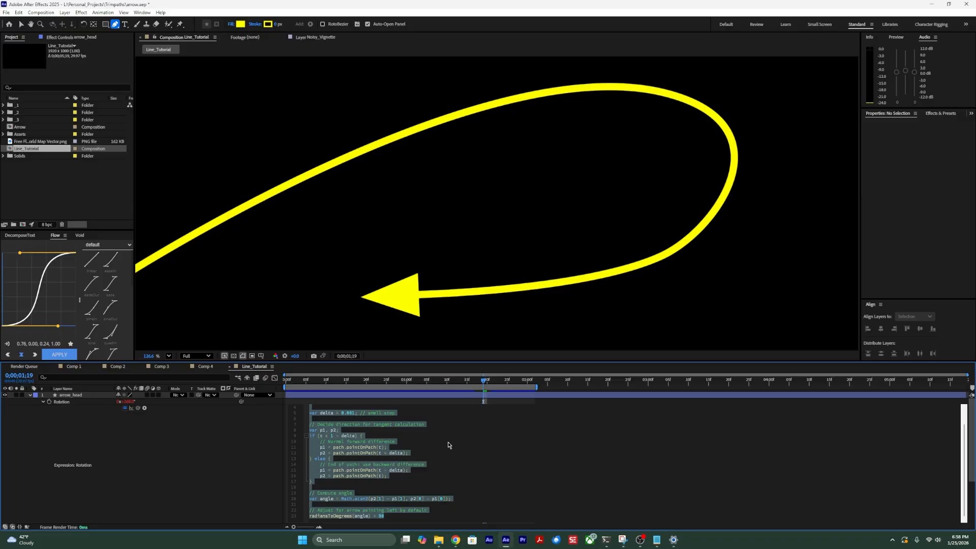
Scrub the early frames to check the arrowhead's orientation, and examine the layer name referenced in the Rotation expression.
{"action": "left_click_drag", "start_coordinate": [484, 381], "coordinate": [322, 380]}
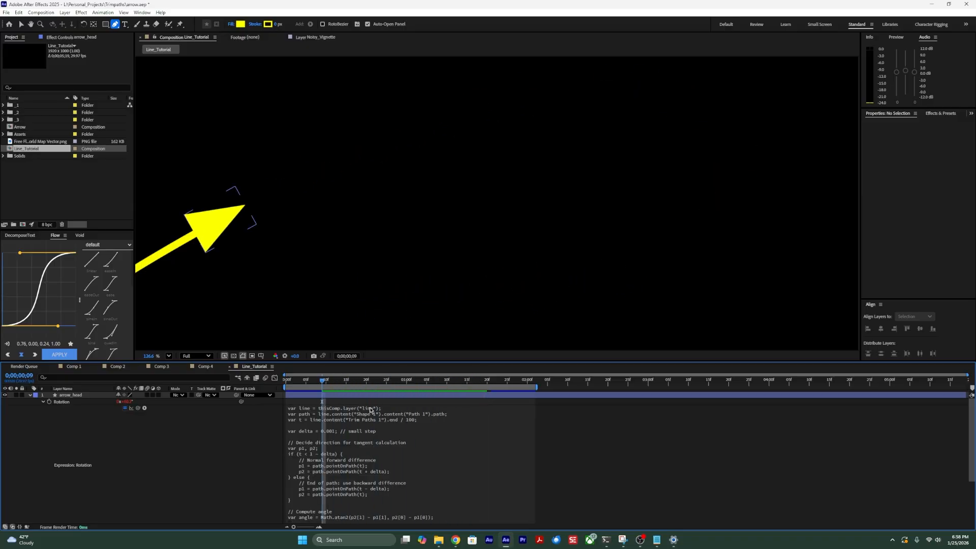
{"action": "left_click", "coordinate": [370, 410]}
{"action": "left_click", "coordinate": [387, 408]}
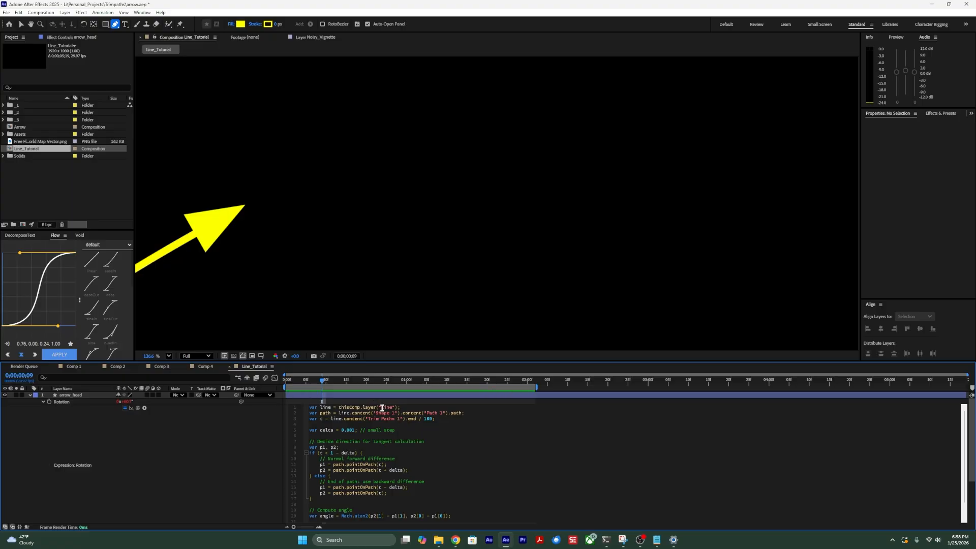
{"action": "left_click_drag", "start_coordinate": [323, 381], "coordinate": [334, 401]}
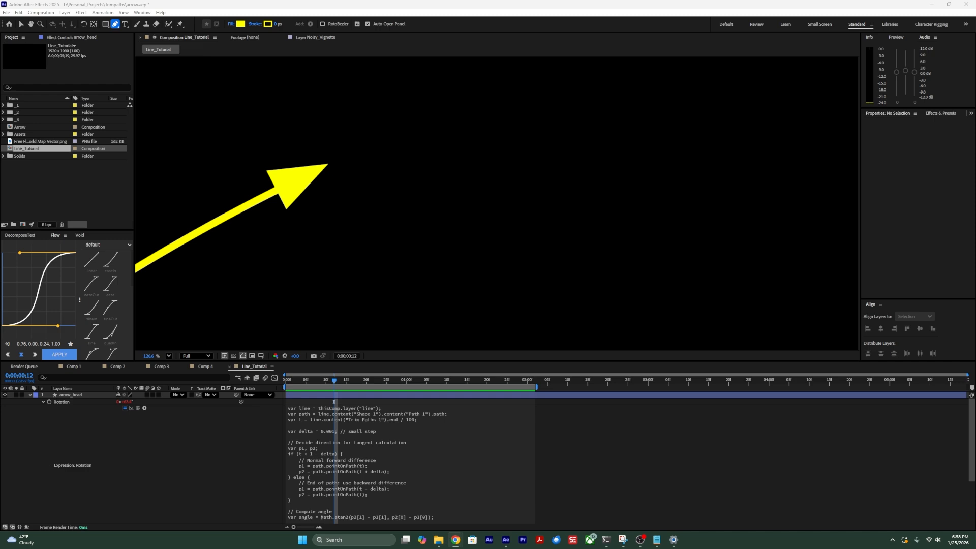